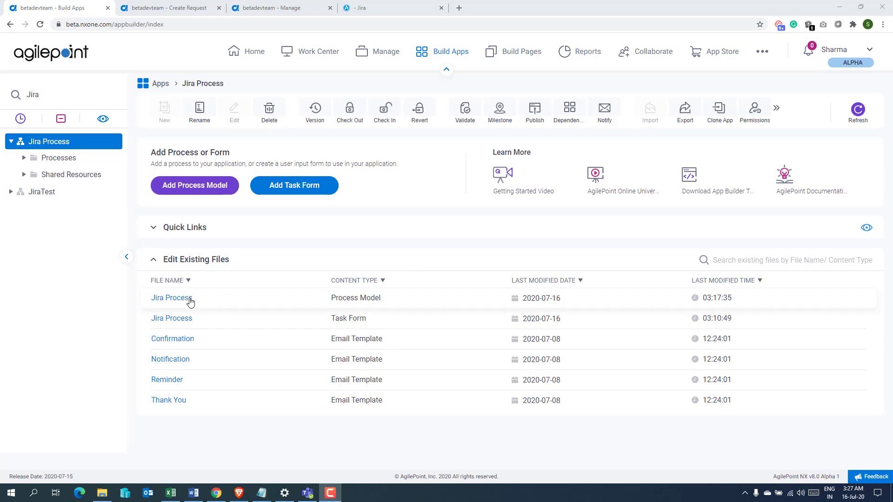
- Open the Jira Process process model and bring up its eForm in view-only mode
click(179, 299)
key(Return)
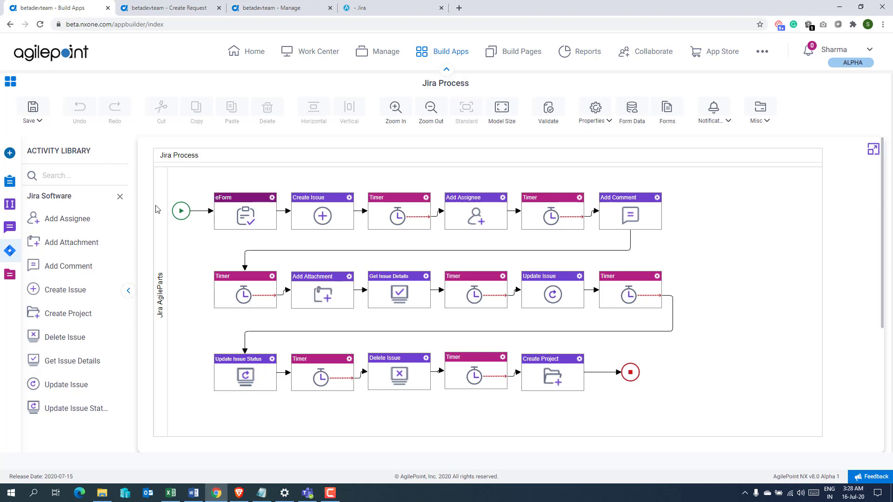
click(271, 198)
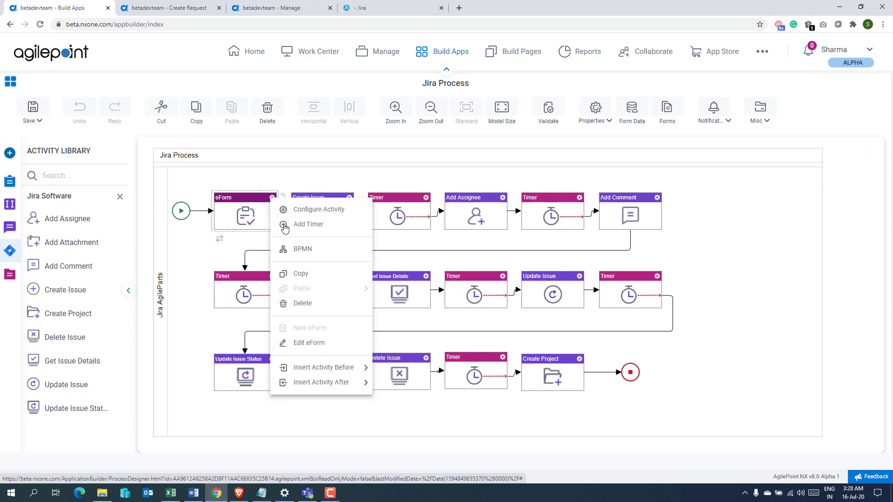
click(310, 343)
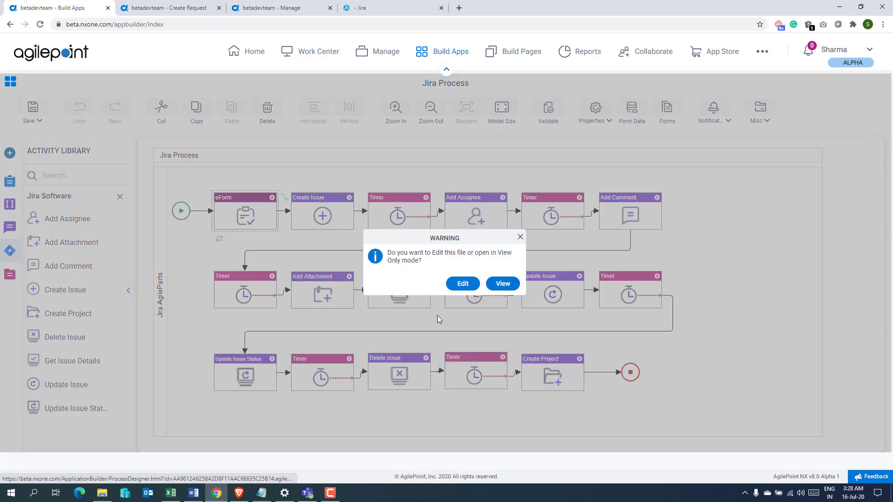
click(498, 283)
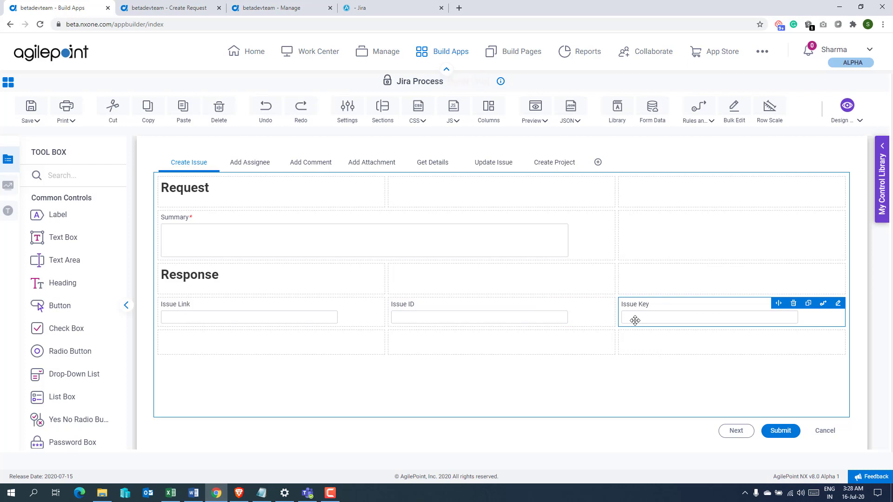
- Review the form pages from Add Assignee through Create Project, and return to the process model
click(266, 161)
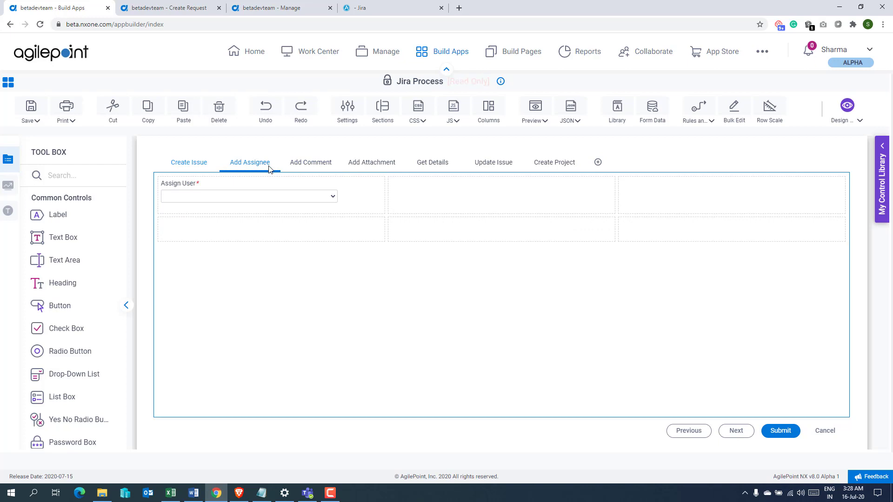
click(303, 164)
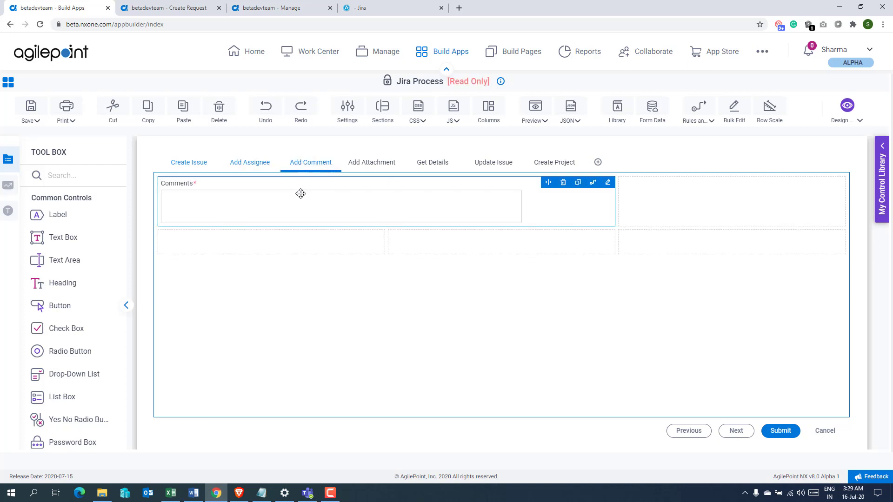
click(365, 168)
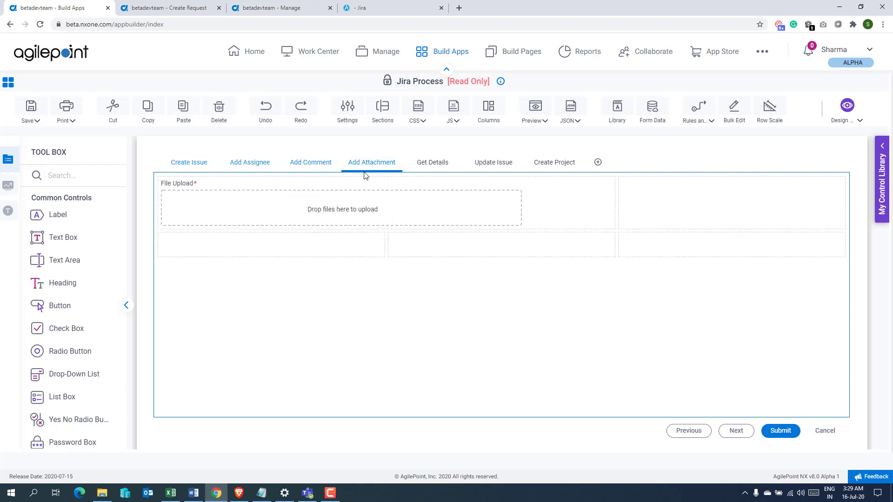
click(424, 166)
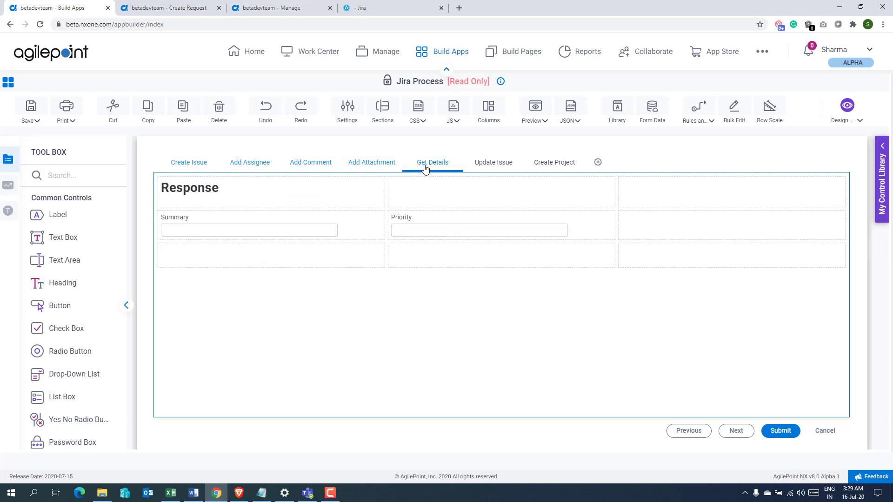
click(495, 165)
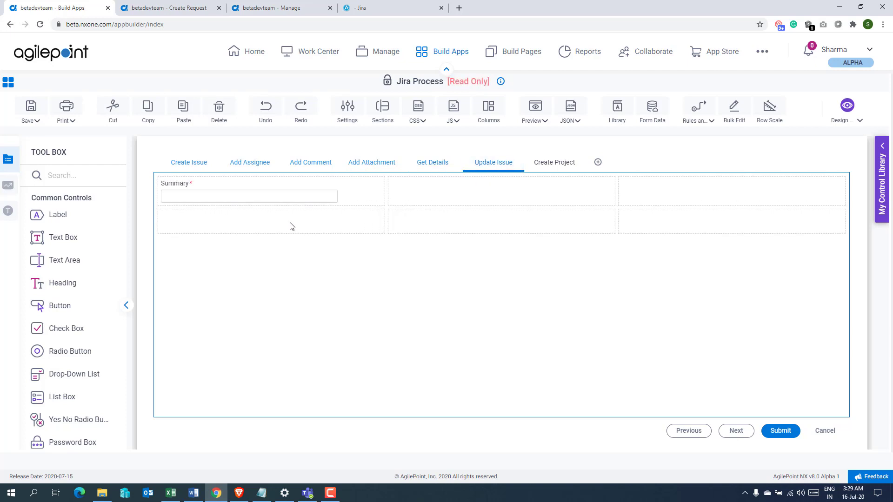
click(238, 194)
click(553, 167)
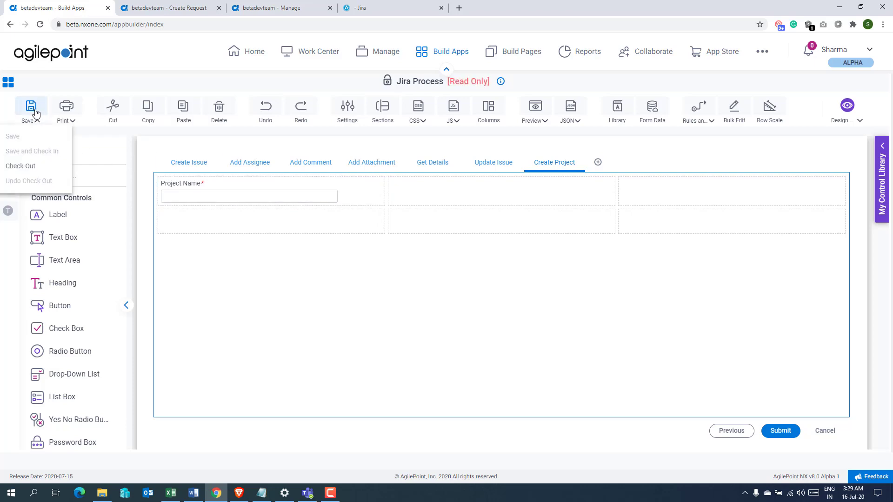
click(6, 85)
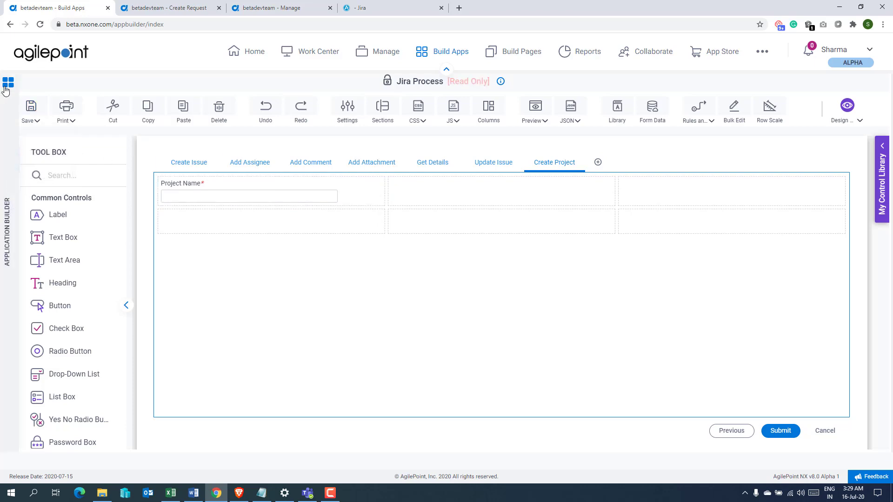
click(5, 87)
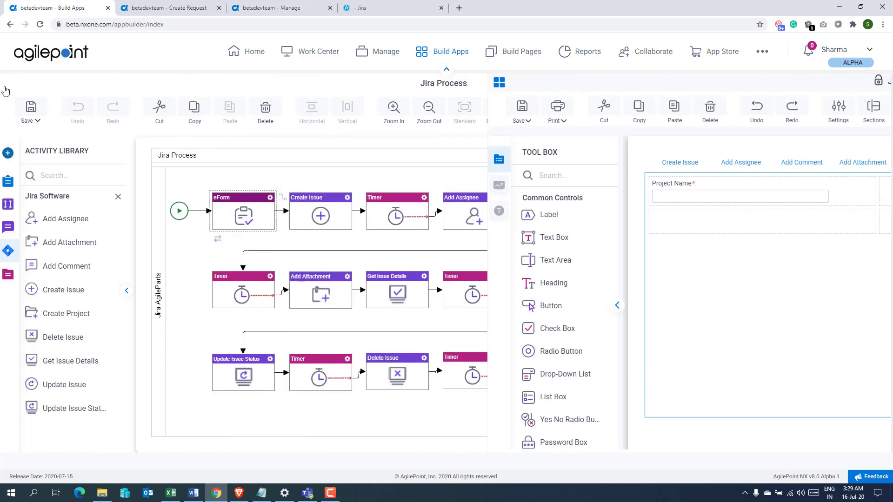
- Examine the Create Issue activity's request configuration, basic and custom fields, and response configuration, and close it without changes
right_click(346, 200)
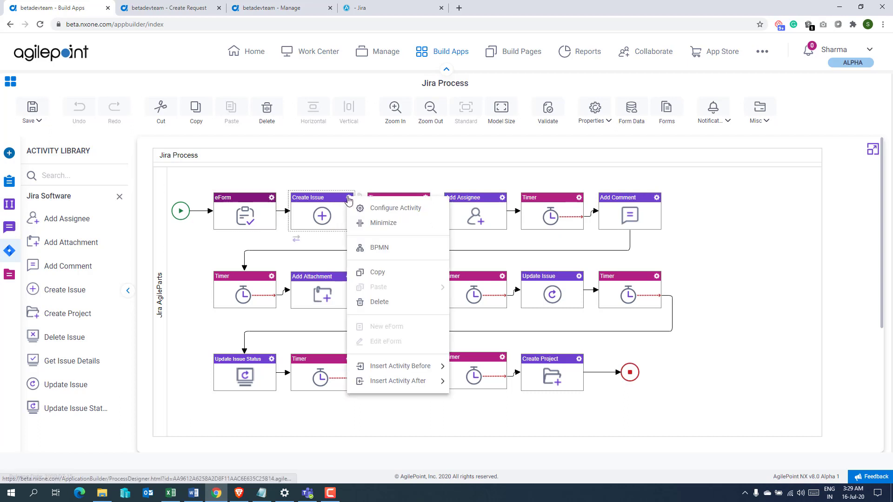
click(374, 208)
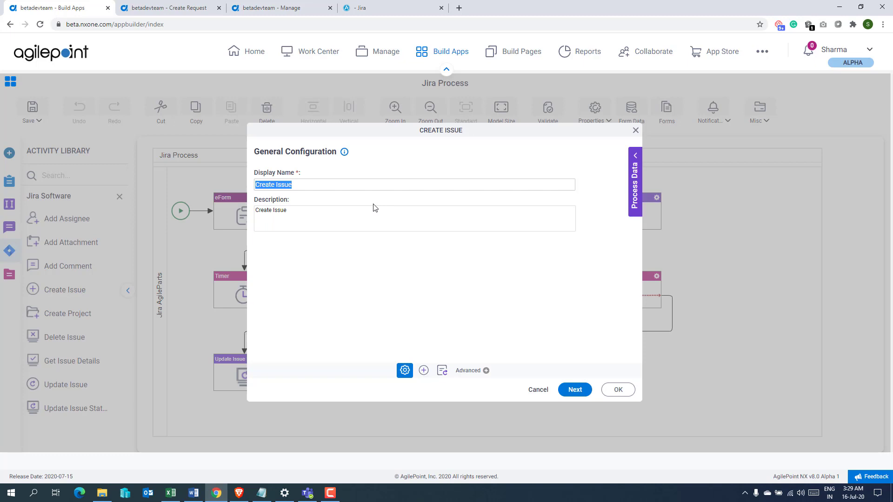
click(423, 371)
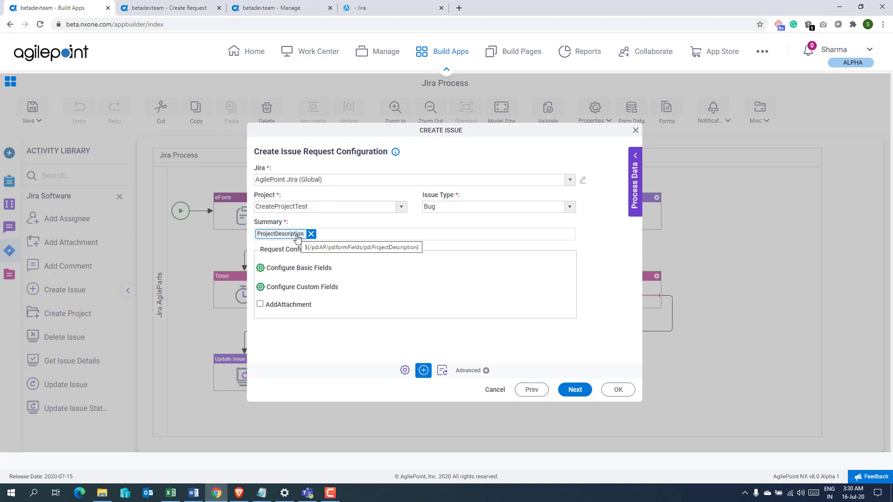
click(283, 269)
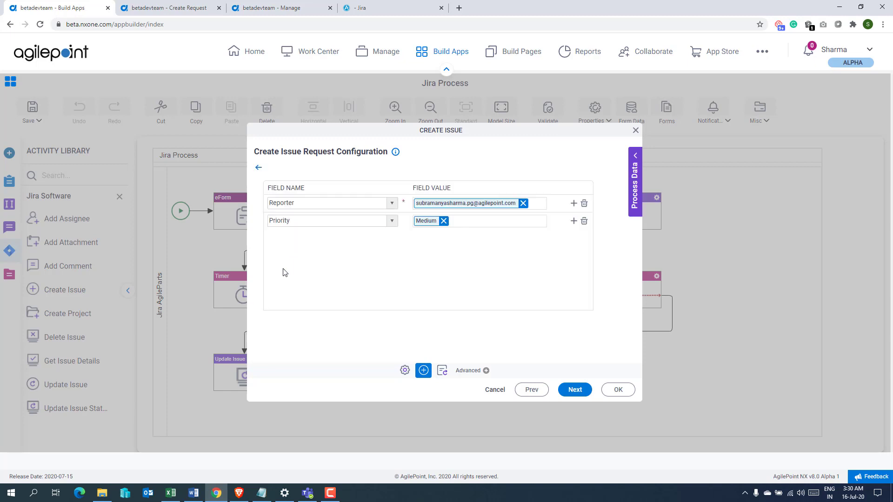
click(258, 168)
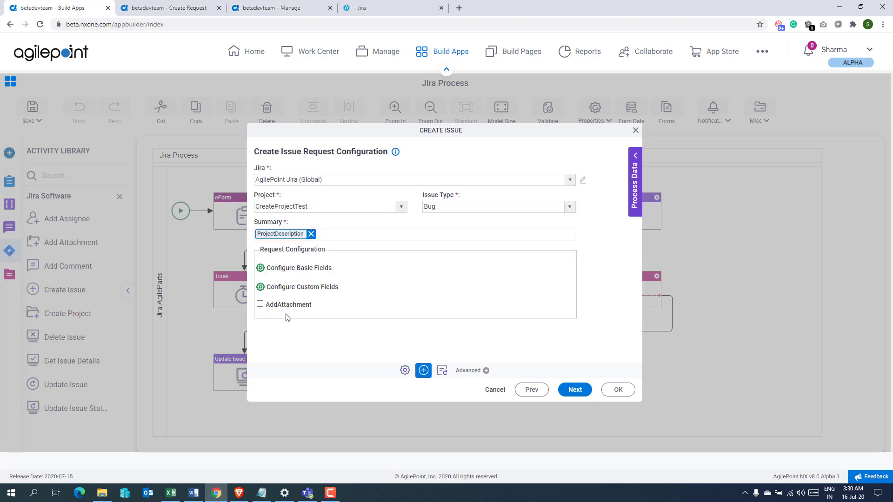
click(297, 287)
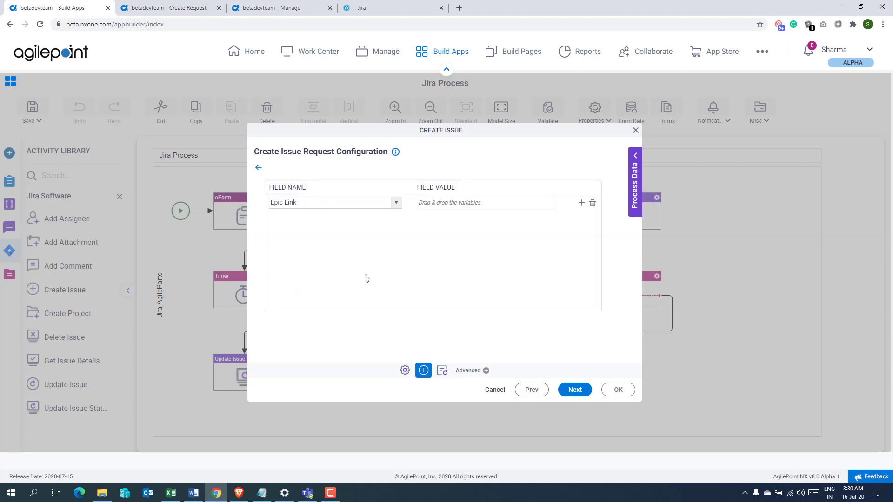
click(259, 167)
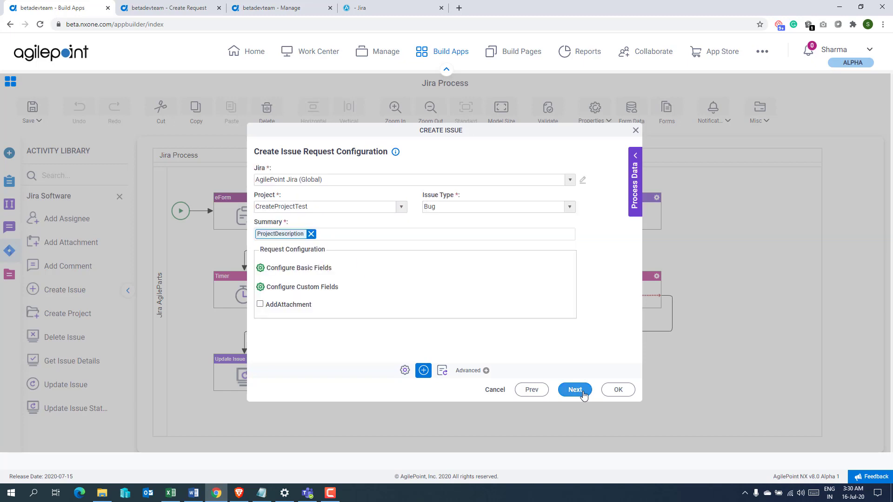
click(575, 389)
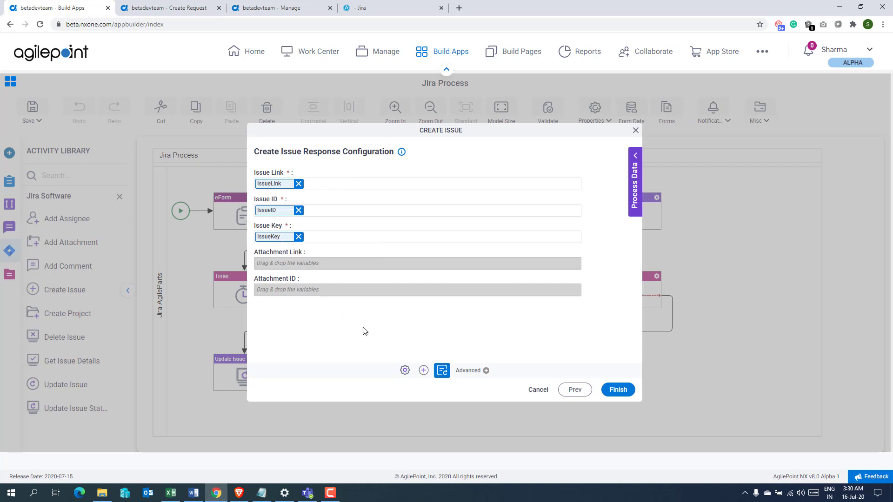
click(635, 130)
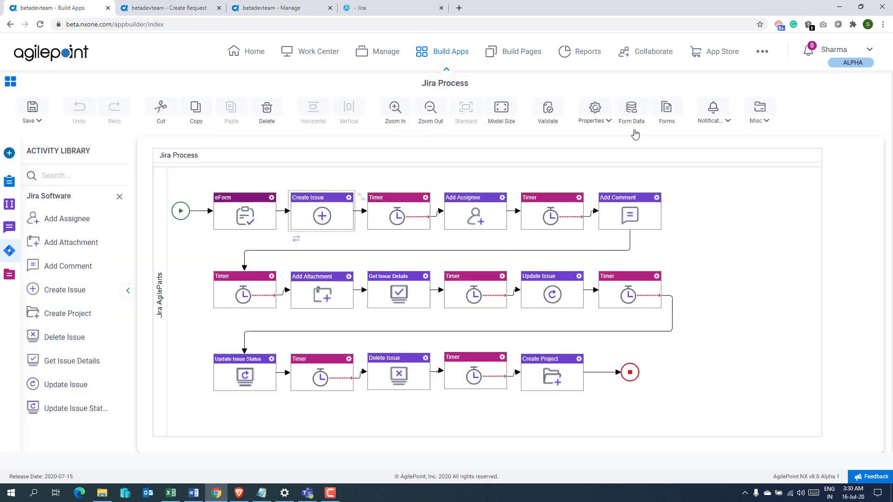
- Examine the Add Assignee activity's Jira, issue and assigned user configuration, and close it without changes
click(502, 197)
click(533, 208)
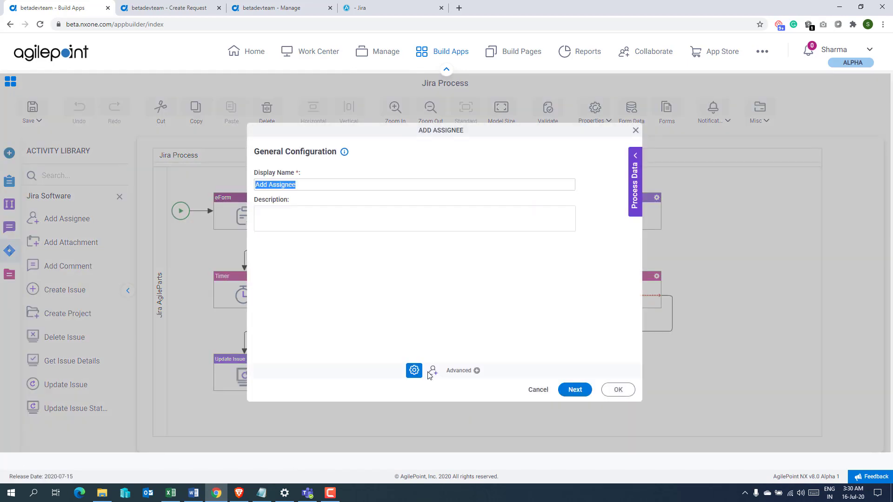
click(432, 370)
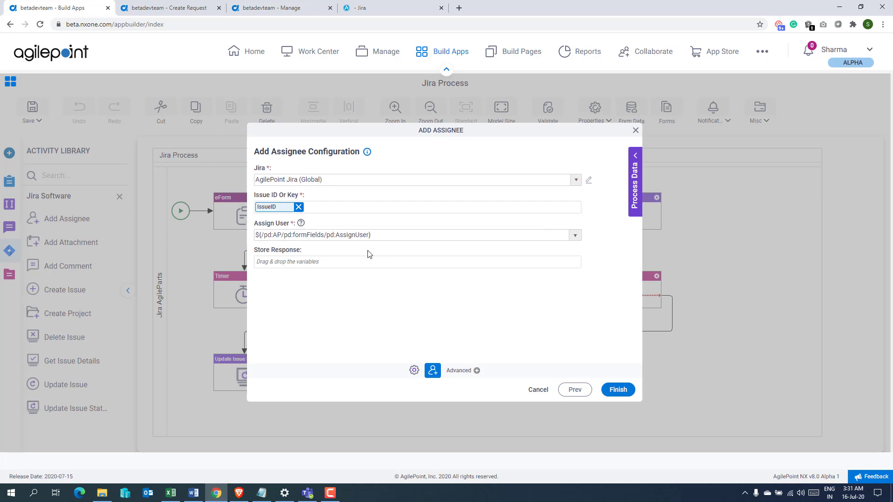
click(635, 130)
- Examine the Add Comment activity's issue, comment text and response configuration, and close it without changes
click(656, 198)
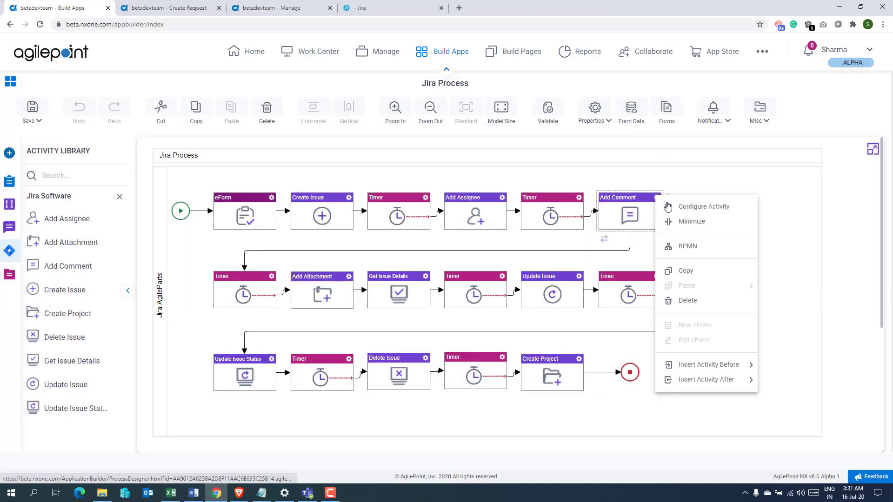
click(669, 206)
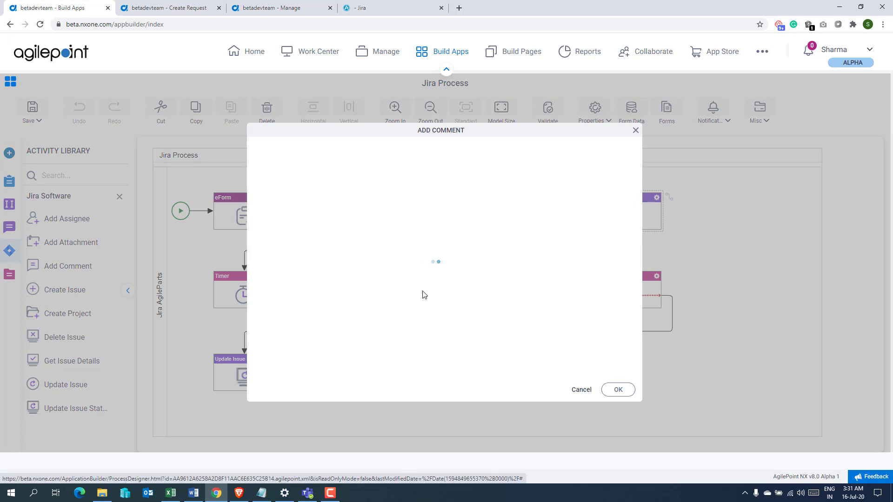
click(432, 371)
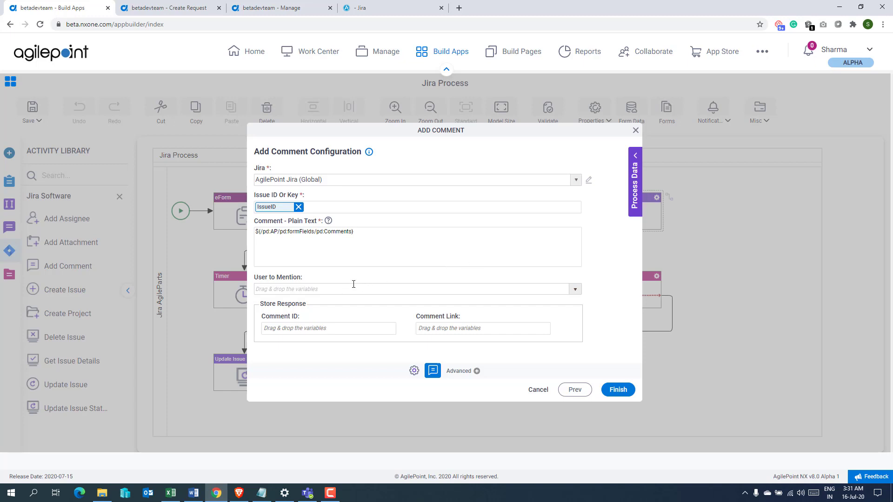
click(635, 131)
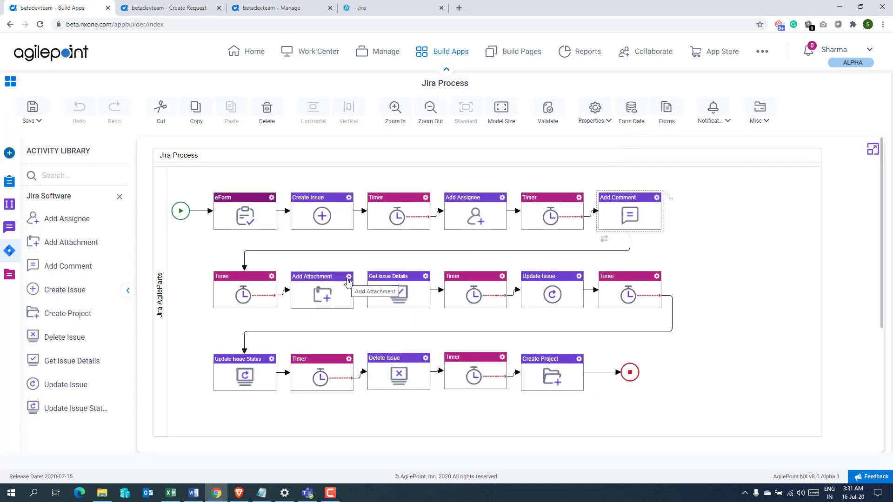
- Examine the Add Attachment activity's source repository, folder path and Jira attachment settings, and close it without changes
right_click(347, 283)
click(386, 272)
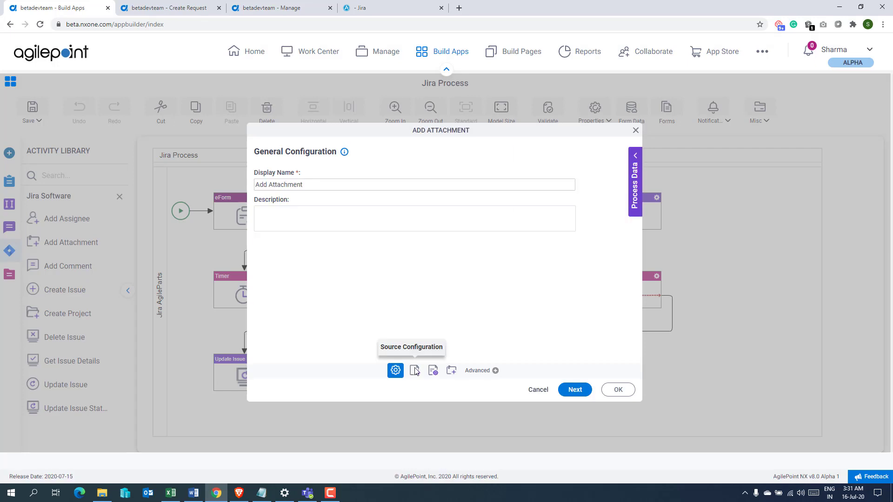
click(414, 370)
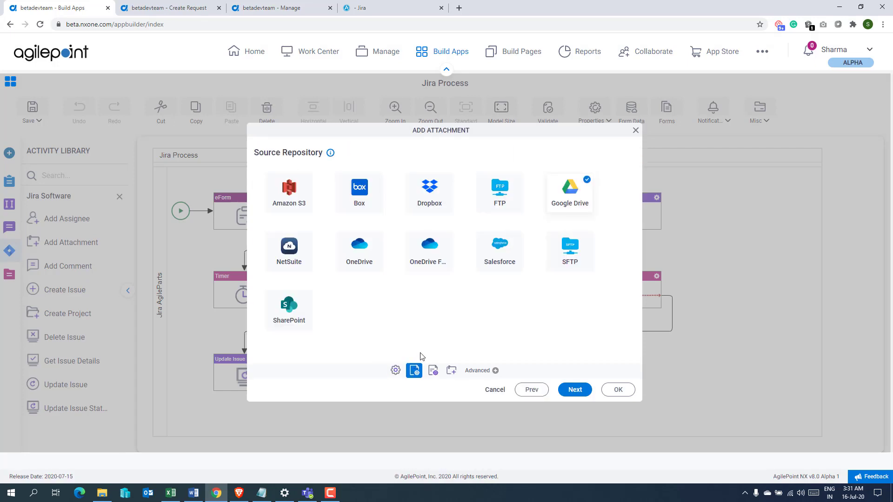
click(432, 371)
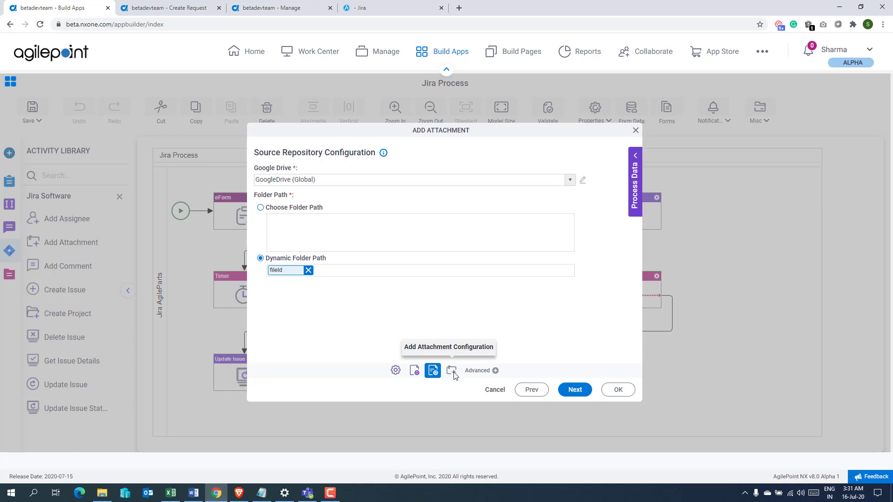
click(451, 371)
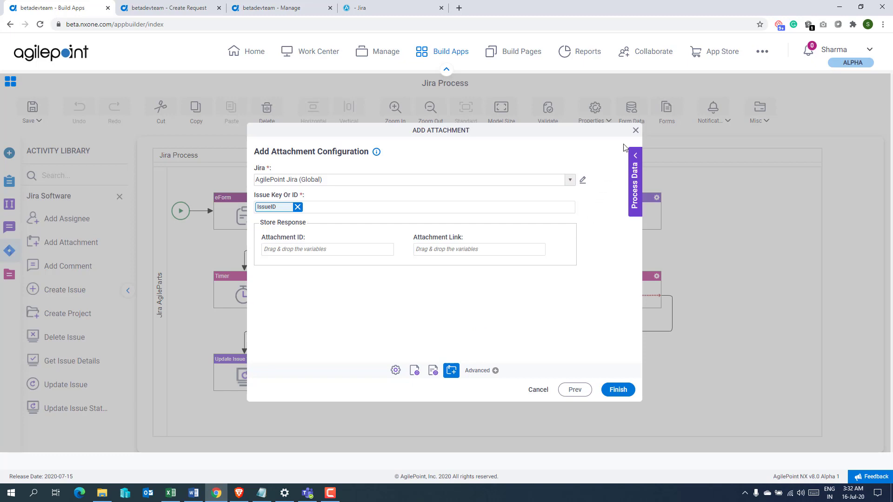
click(635, 131)
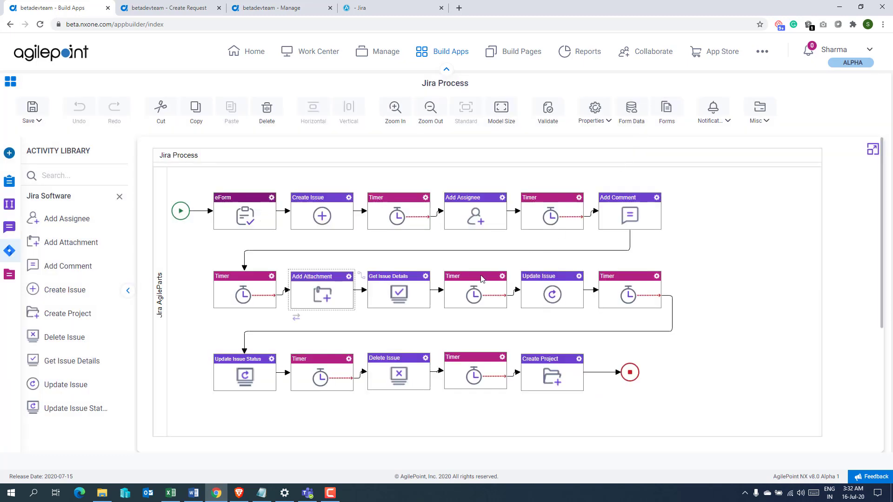
- Examine the Get Issue Details activity's issue configuration and the mapping of its response to process fields, and close it without changes
right_click(413, 285)
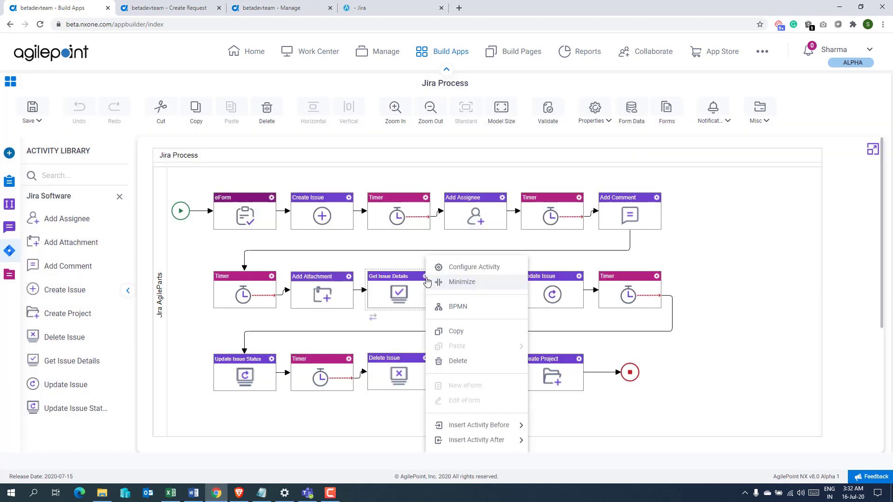
click(455, 270)
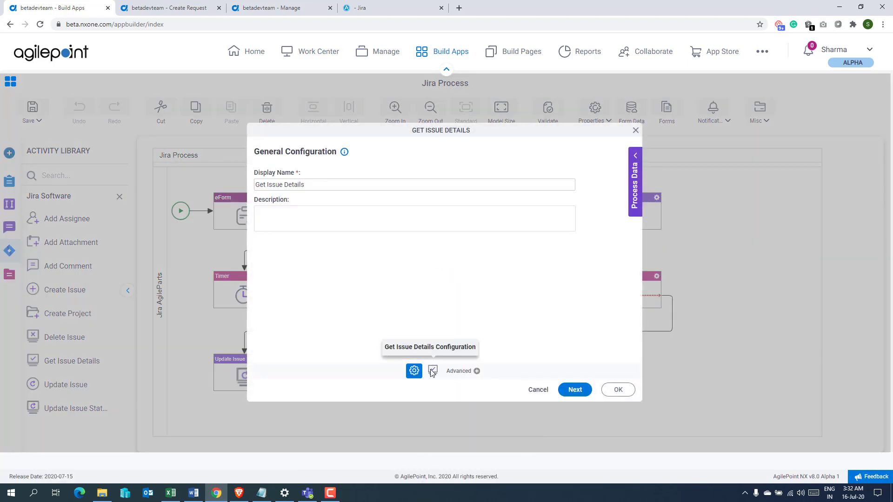
click(432, 371)
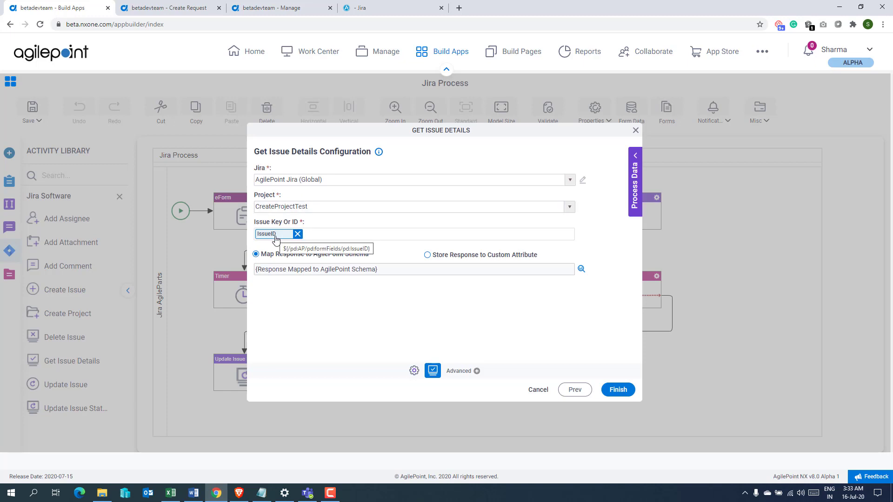
click(580, 270)
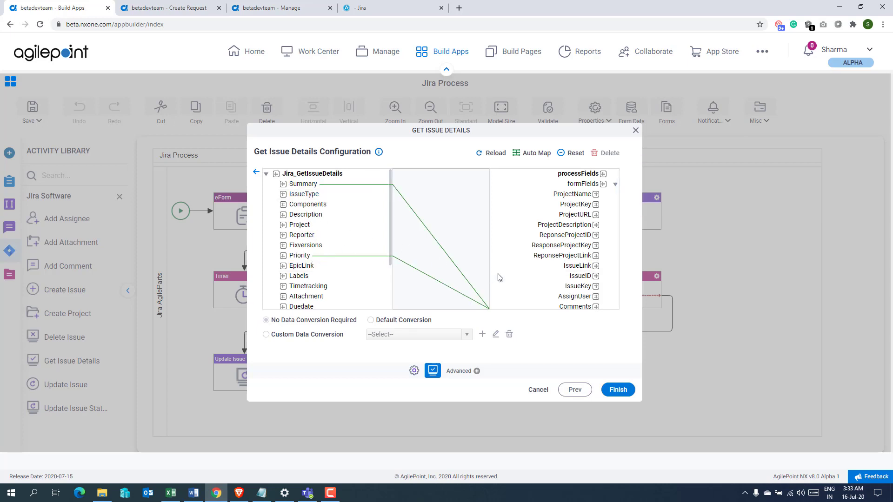
scroll(614, 240, down, 1)
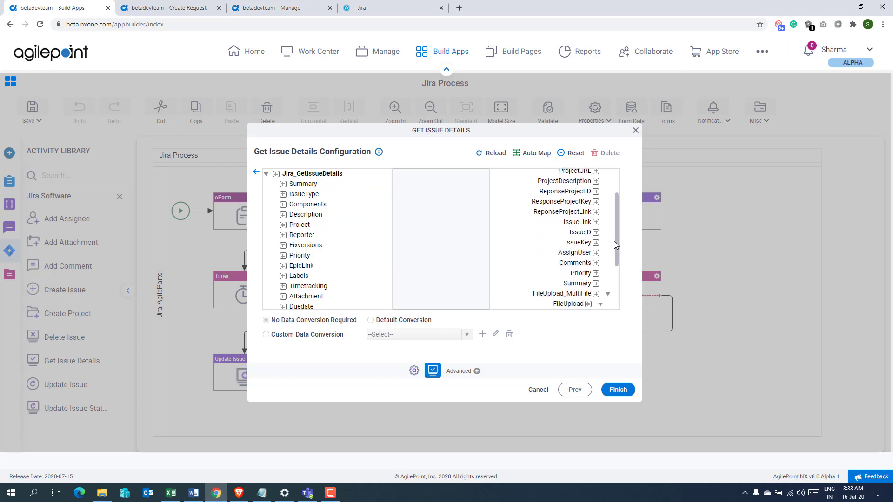
drag(614, 242, 615, 290)
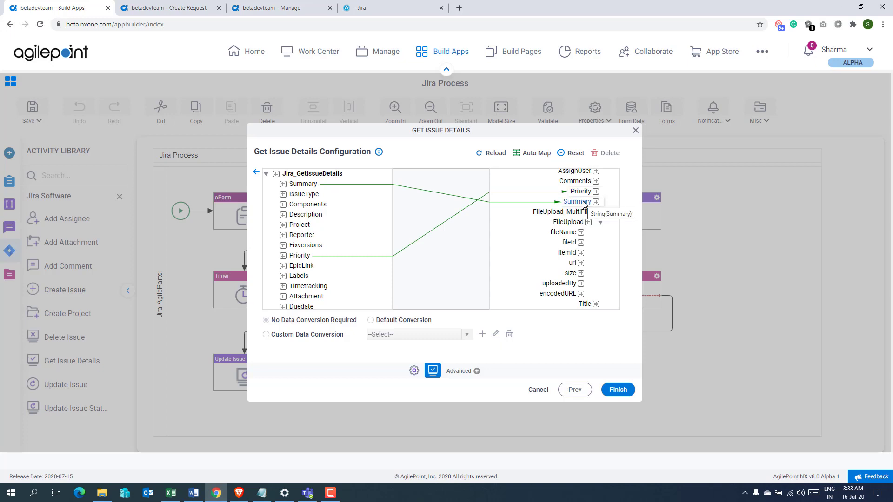
click(635, 131)
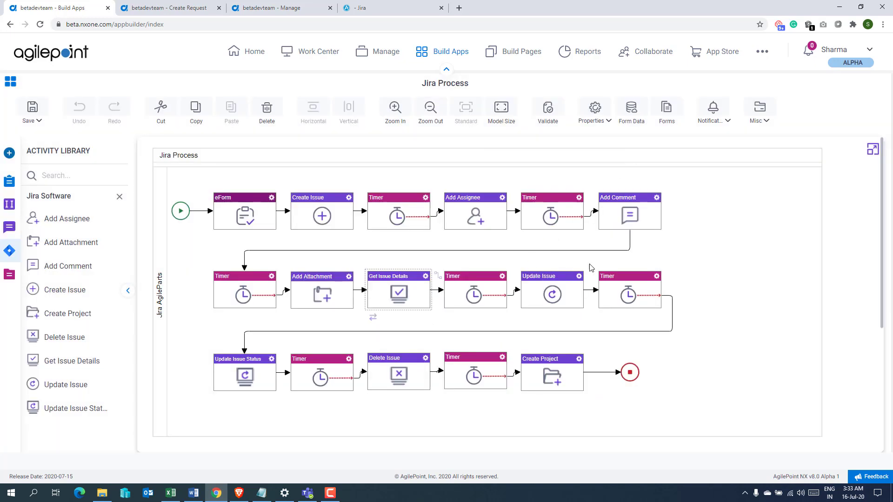
- Examine the Update Issue activity's project, issue and summary settings with its basic and custom fields, and close it without changes
right_click(576, 282)
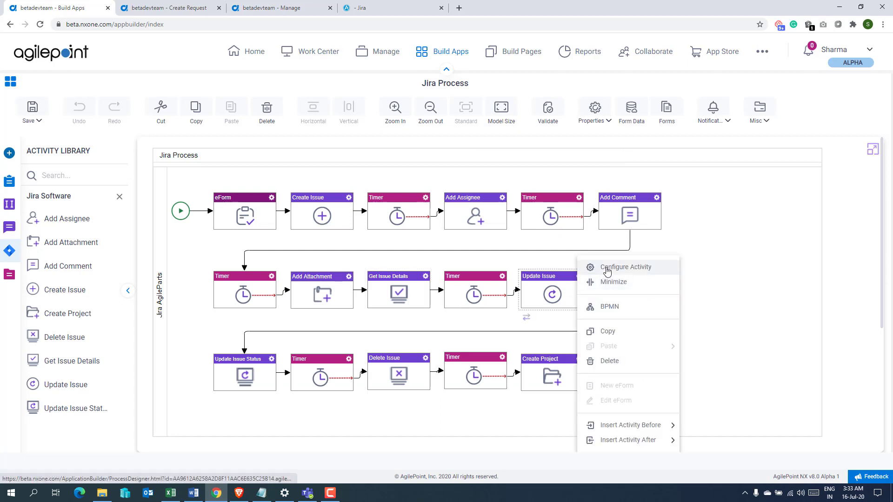
click(607, 271)
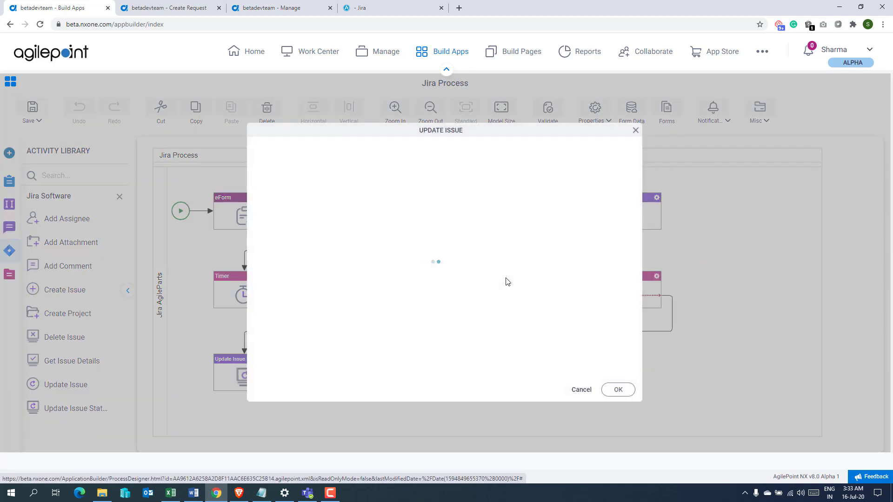
click(434, 370)
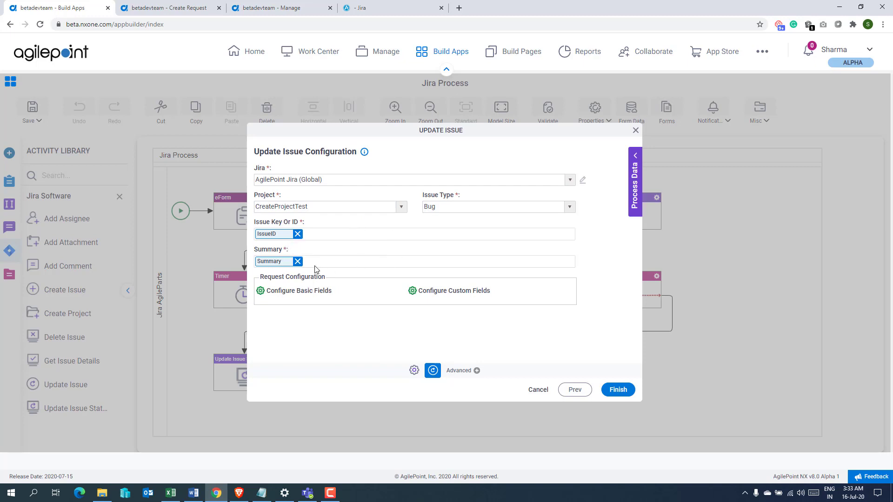
click(291, 294)
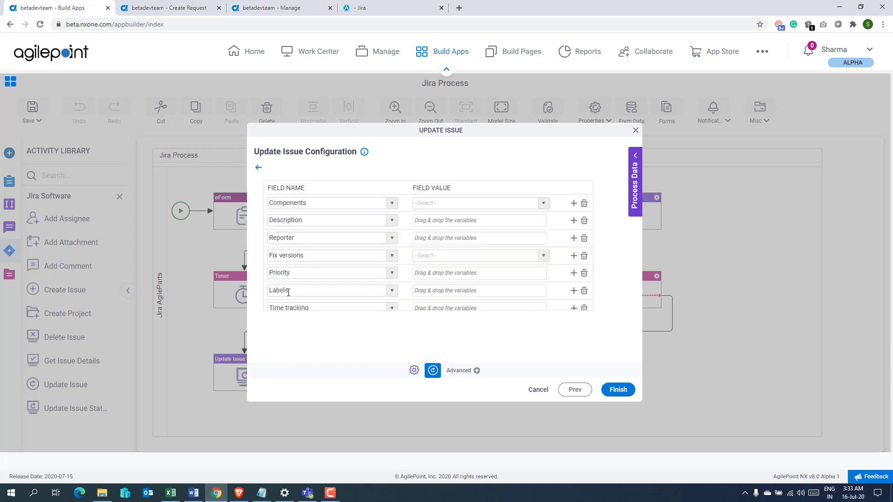
scroll(431, 235, down, 3)
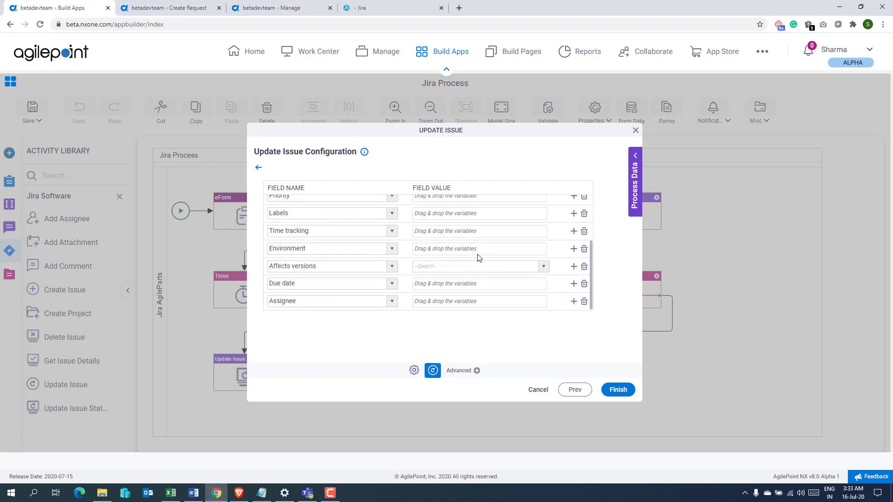
scroll(478, 258, up, 5)
click(258, 167)
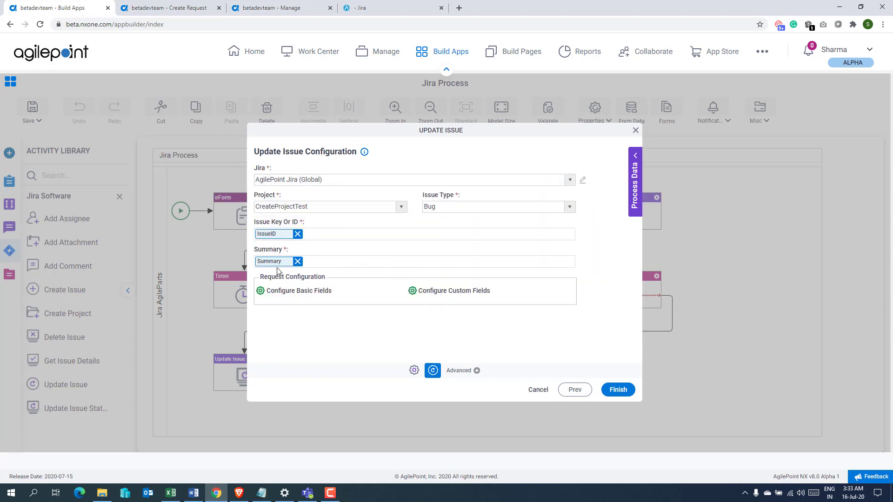
click(443, 293)
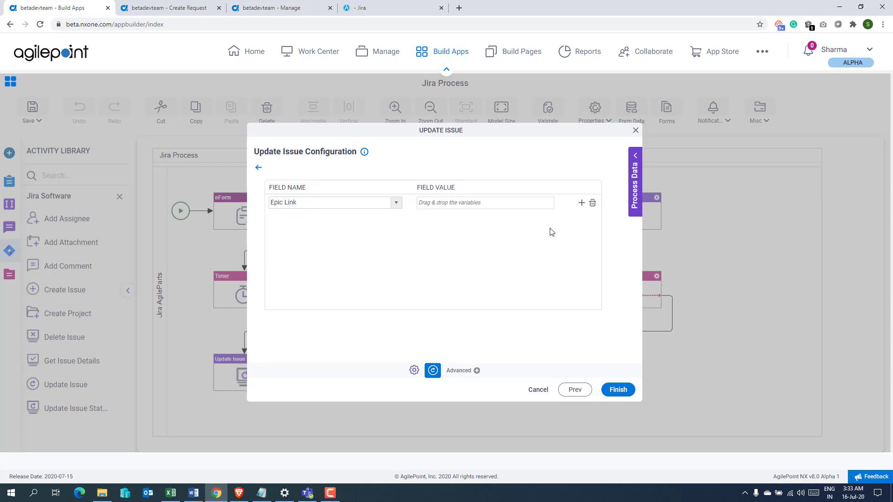
click(258, 169)
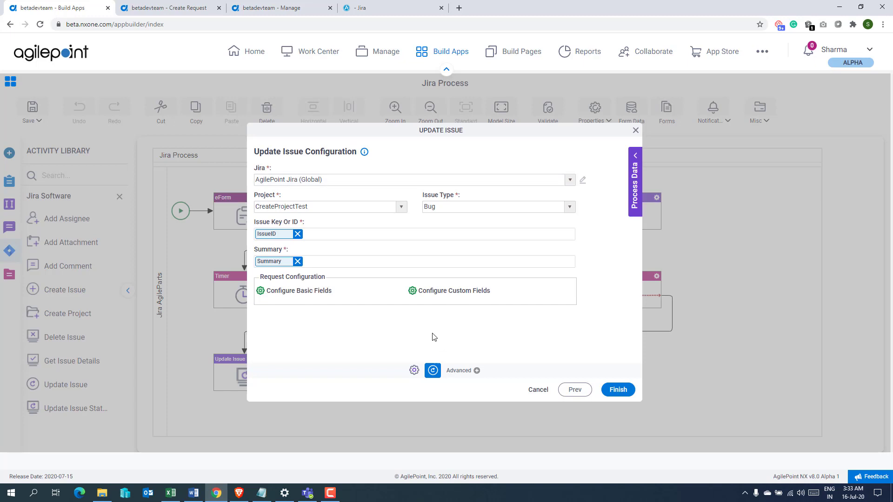
click(634, 131)
- Examine the Update Issue Status activity's configuration and available issue statuses, and close it without changes
click(272, 360)
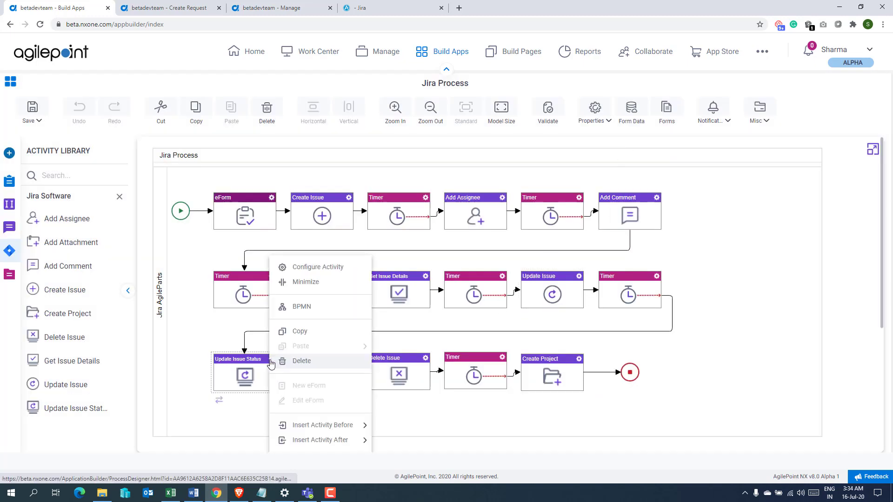
click(311, 269)
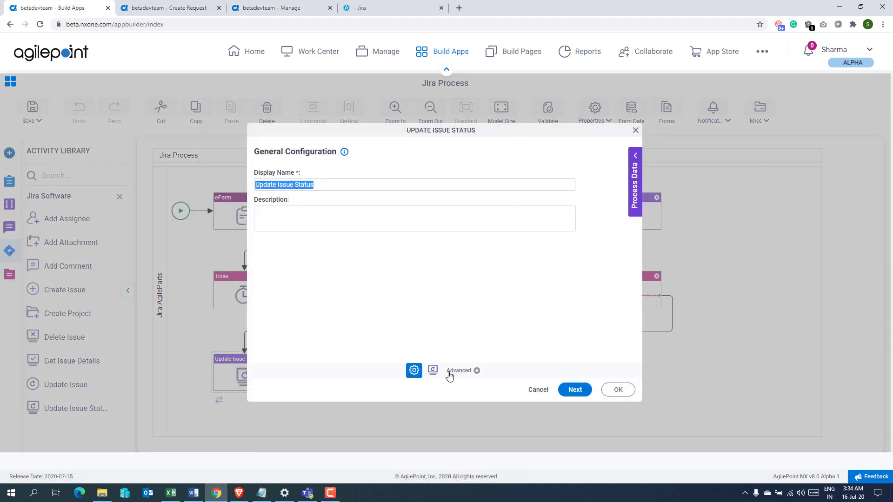
click(432, 371)
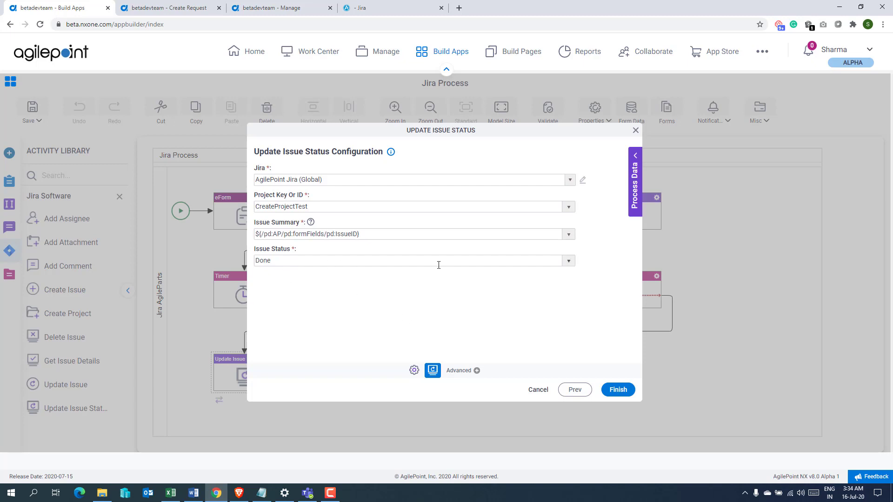
click(567, 266)
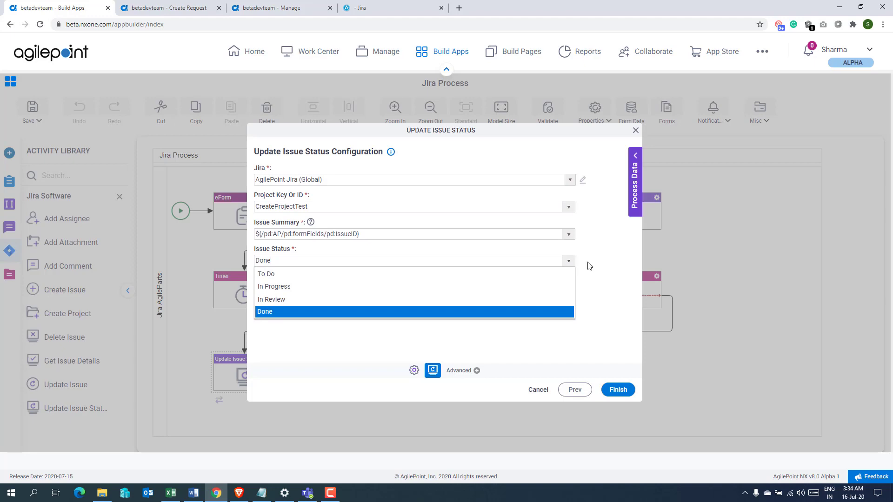
click(589, 265)
click(635, 130)
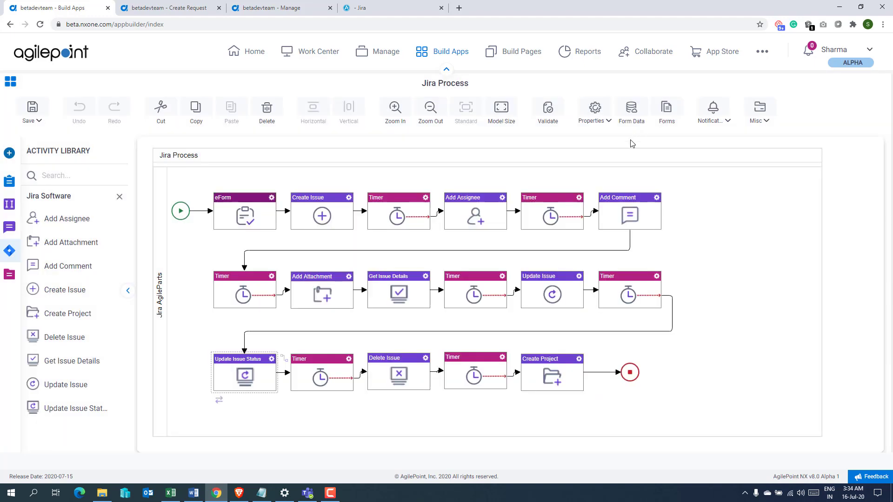
- Examine the Delete Issue activity's Jira and issue key configuration, and close it without changes
right_click(425, 362)
click(457, 267)
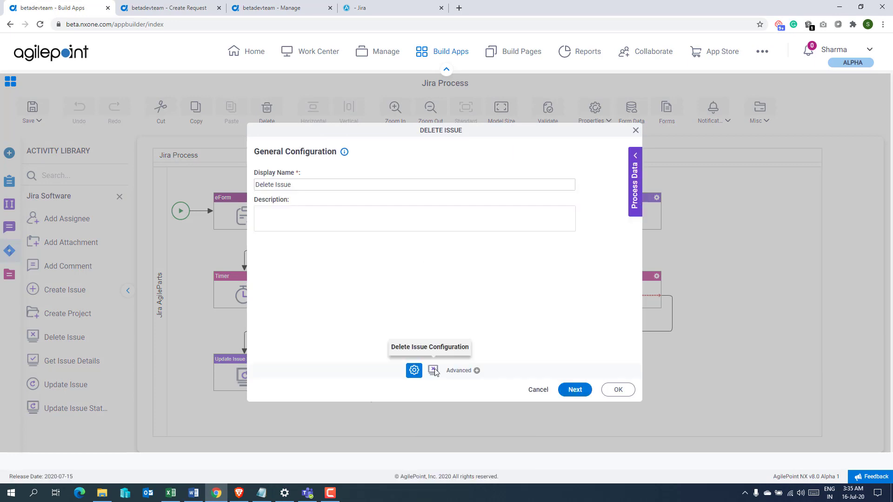
click(433, 370)
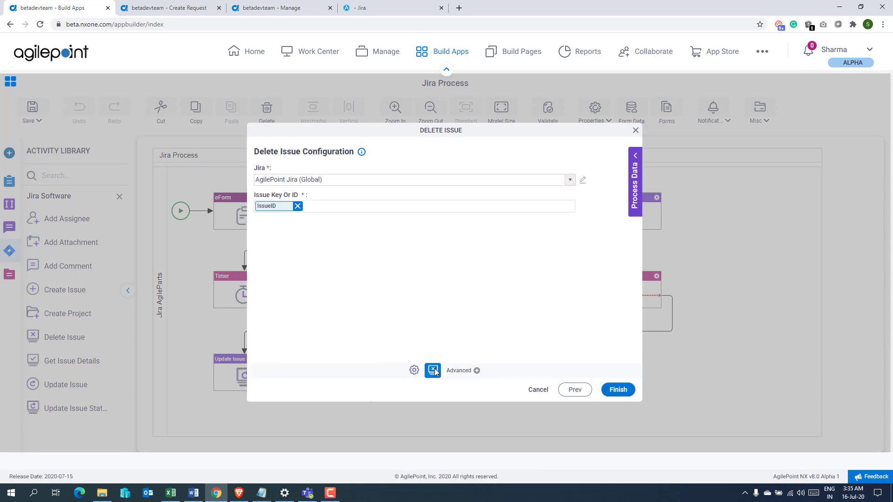
click(636, 132)
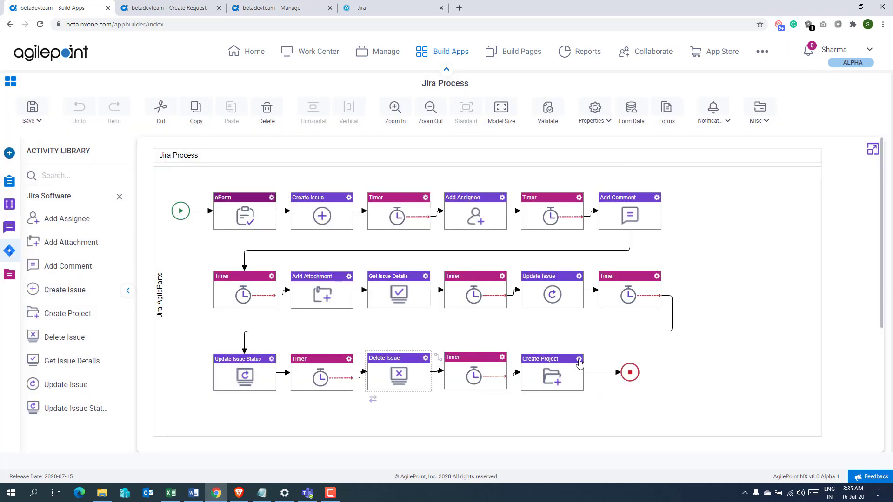
- Examine the Create Project activity's project type, template key and response storage settings, and close it without changes
click(580, 362)
click(622, 266)
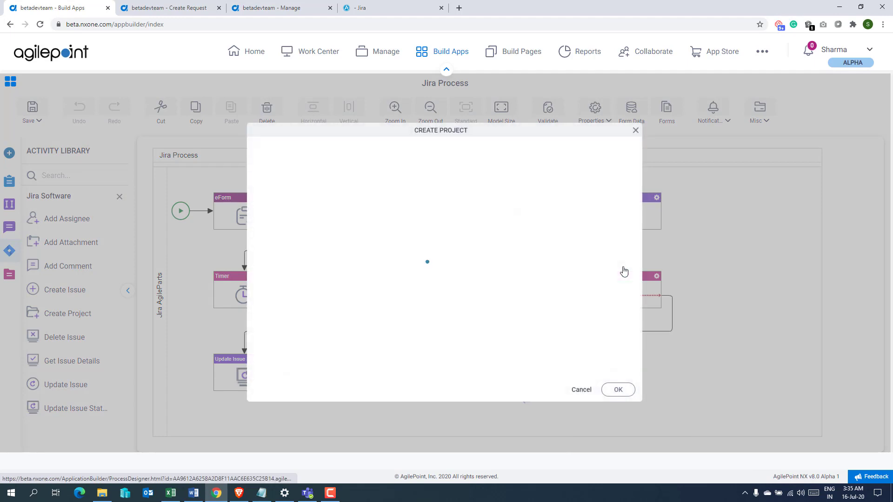
click(433, 371)
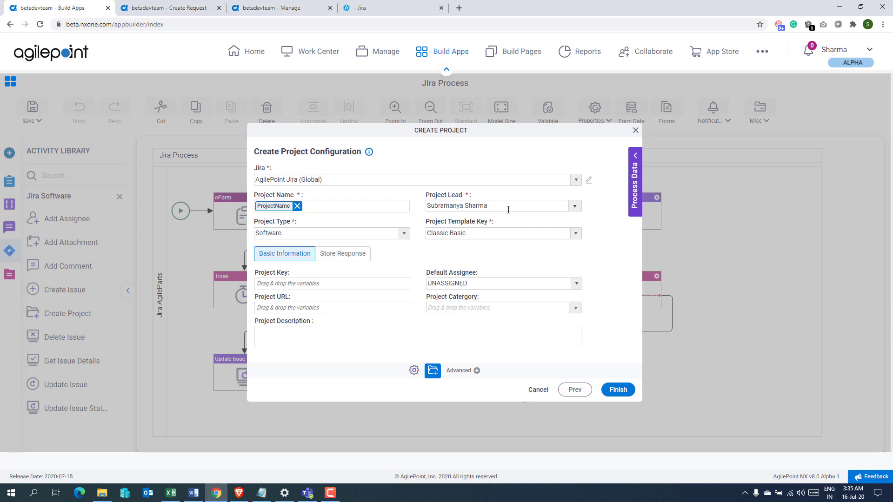
click(404, 235)
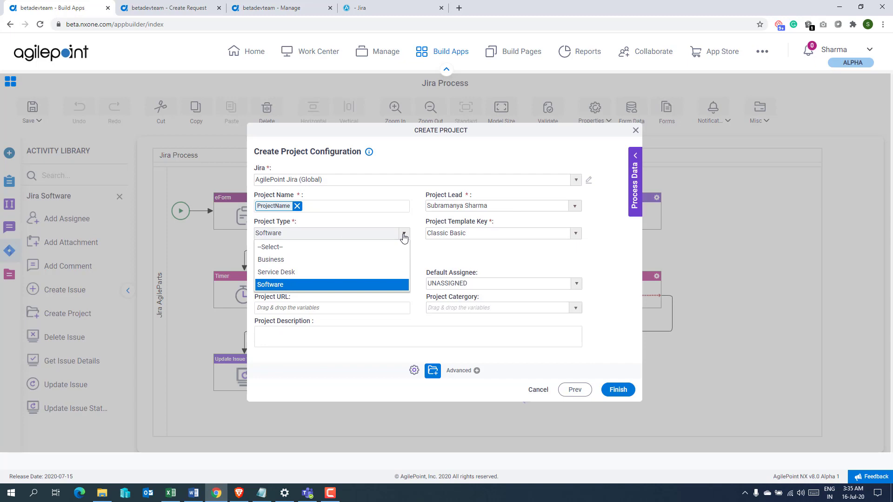
click(504, 242)
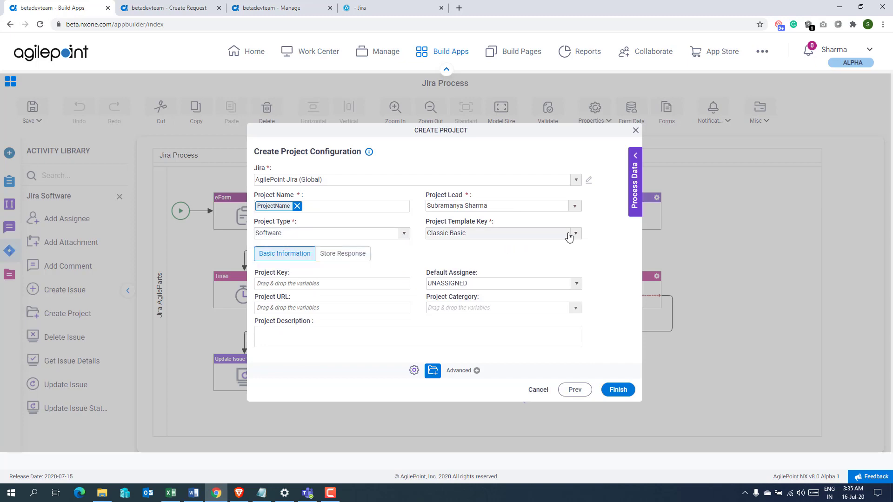
click(577, 234)
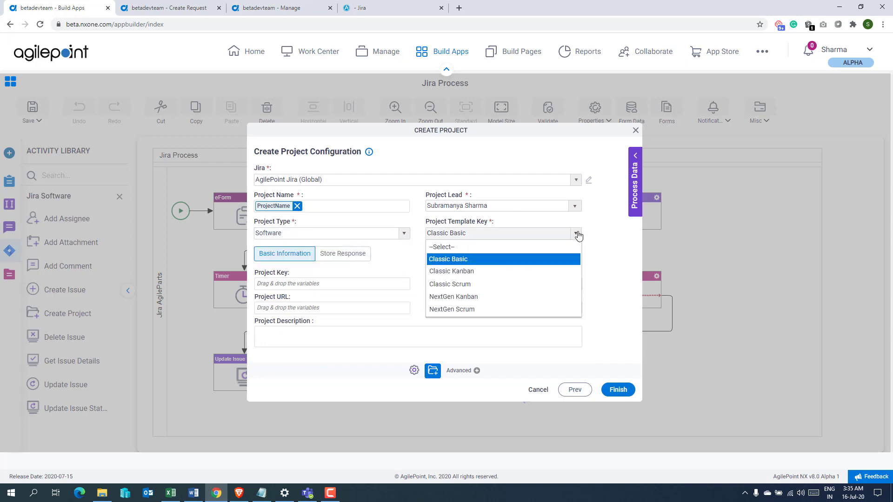
click(592, 231)
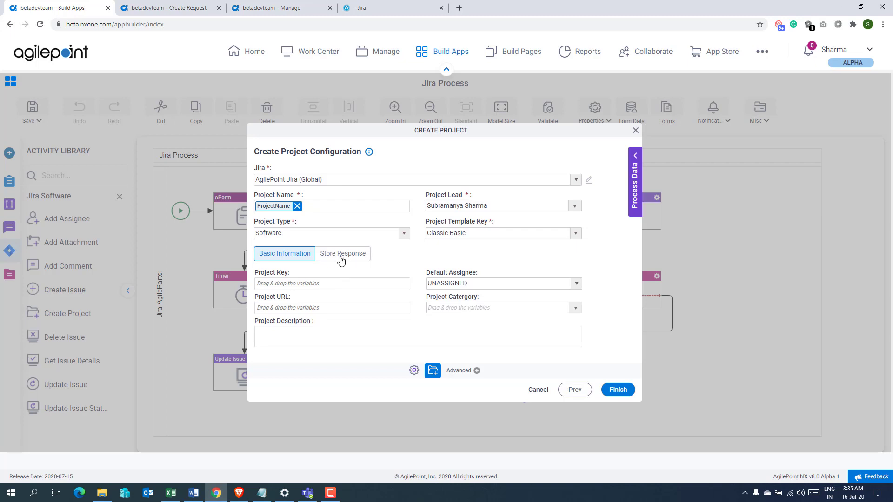
click(341, 259)
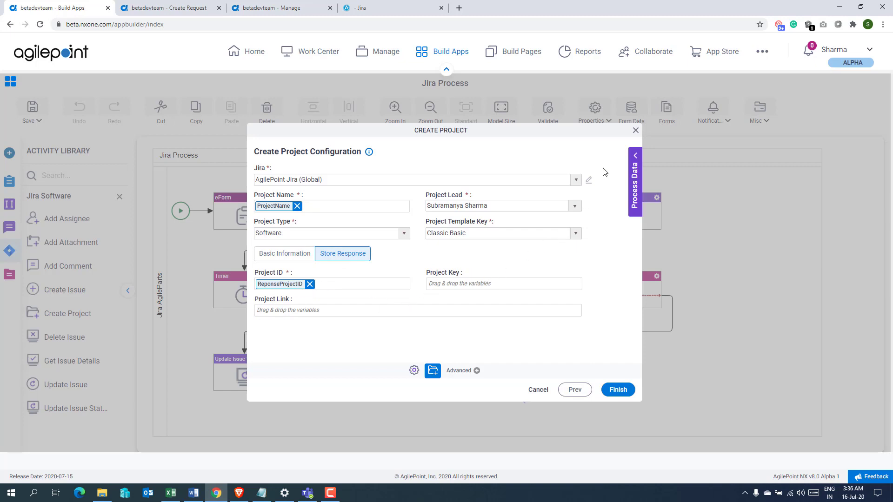
click(636, 131)
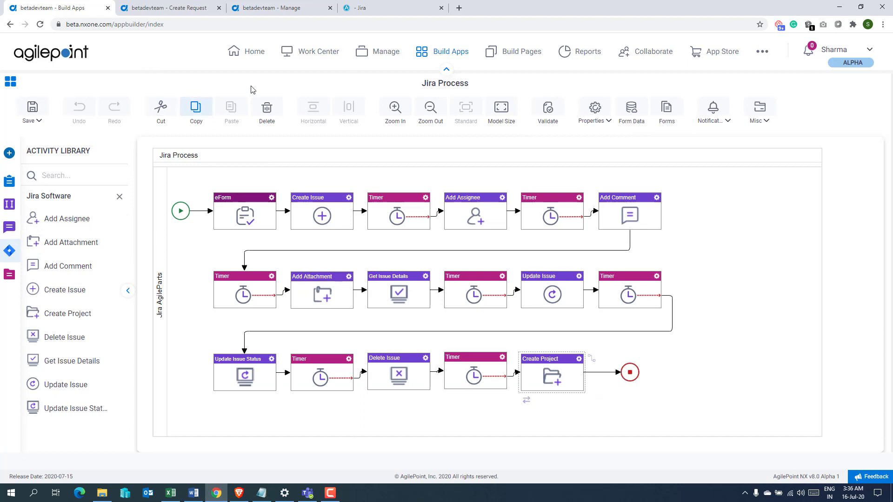
- Start a new Jira Process request from the Create Request page and enter "Create Issue" as the issue summary
click(162, 8)
mouse_move(104, 185)
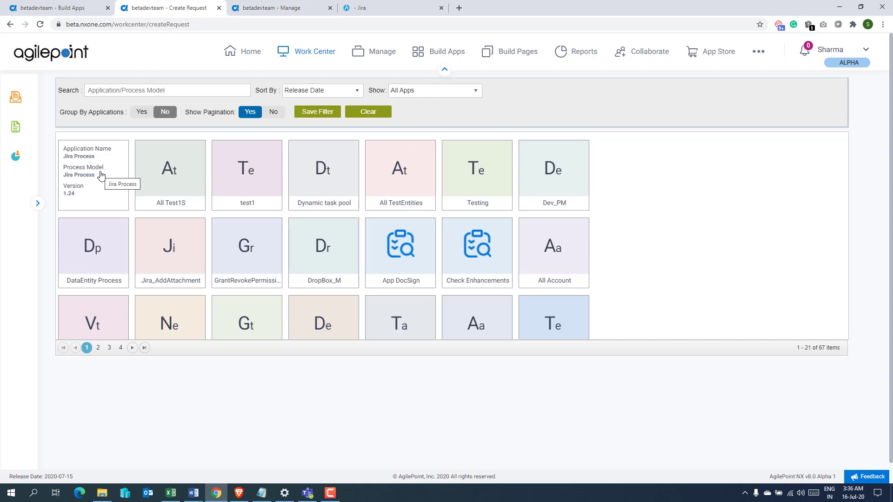
click(101, 176)
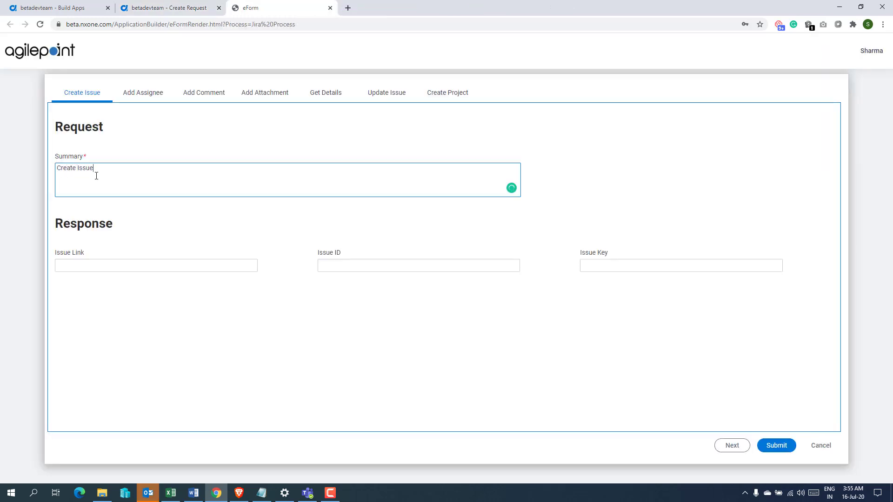
- Choose the third listed user as the issue's assignee and enter "Comment Test" as the comment
click(149, 93)
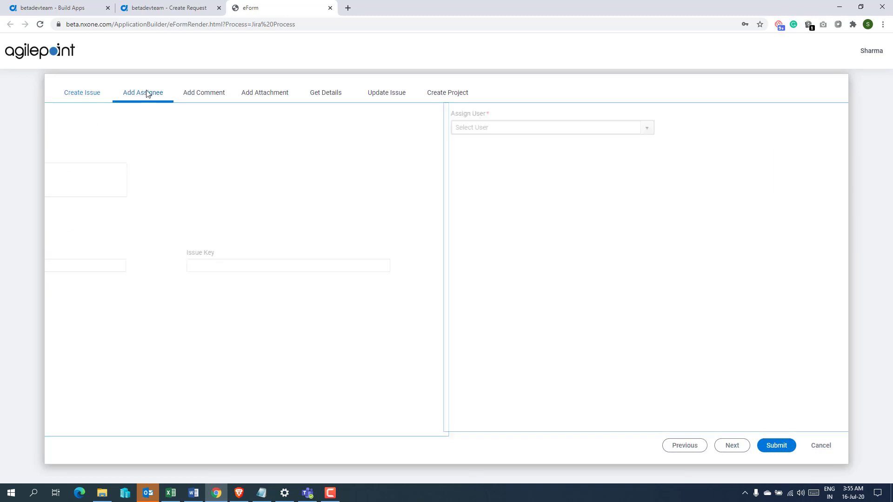
click(186, 128)
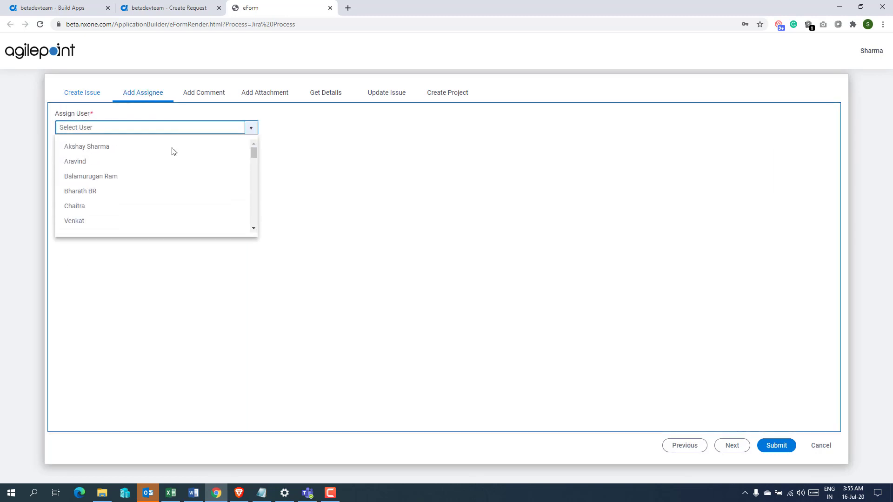
click(145, 178)
click(204, 92)
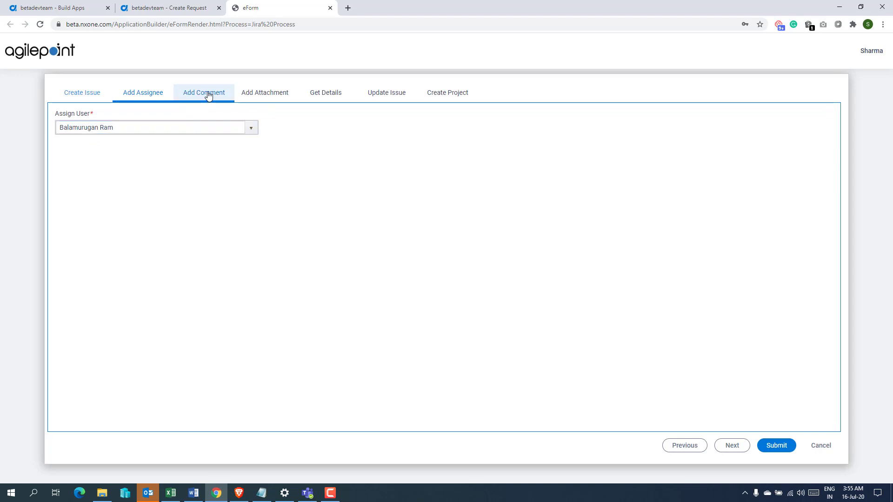
click(181, 126)
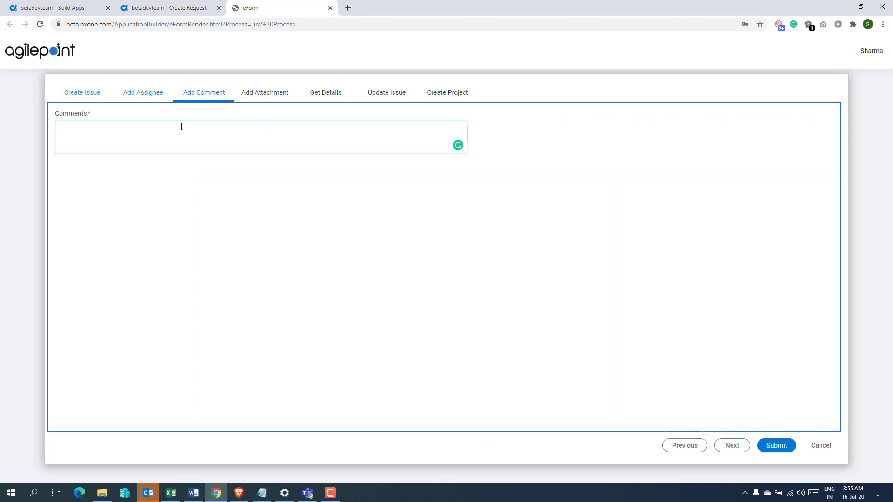
text(Comment Test)
- Attach the file DEDemoEntity__u.json from the Desktop's New folder to the request
click(289, 93)
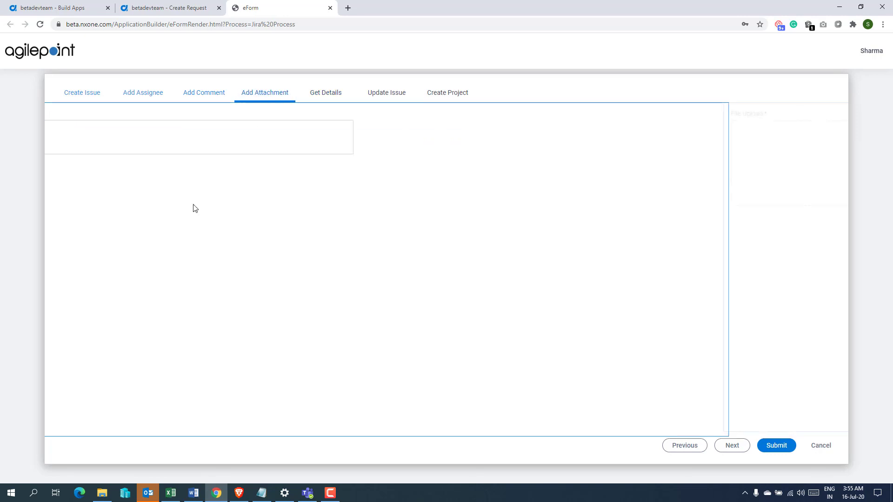
click(257, 180)
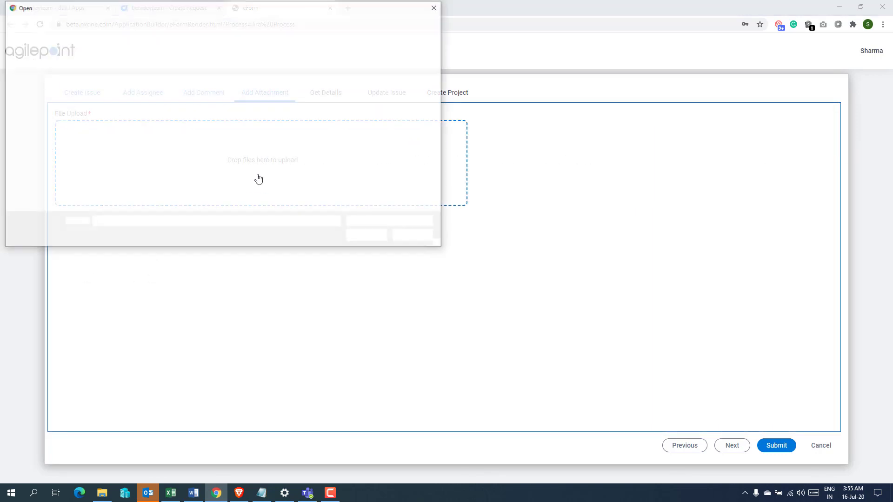
click(118, 68)
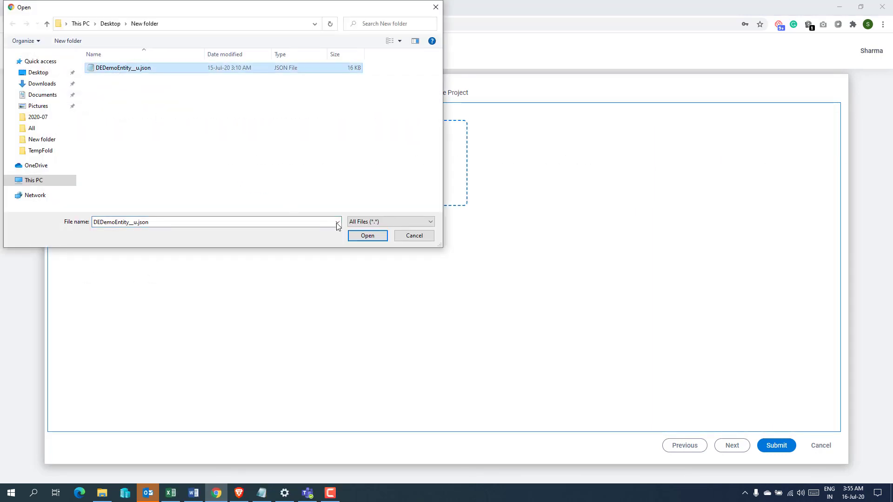
click(367, 236)
- Look over the Get Details response fields and enter "Updated Summary" as the Update Issue summary
click(327, 95)
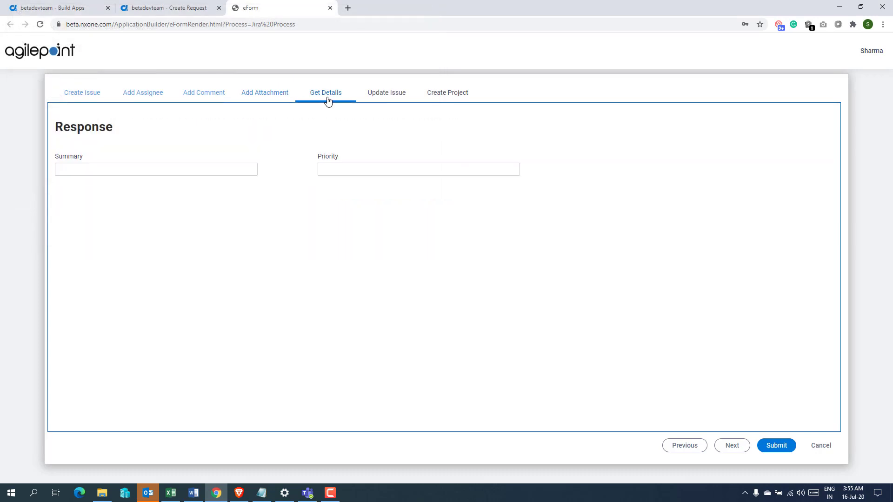
click(374, 95)
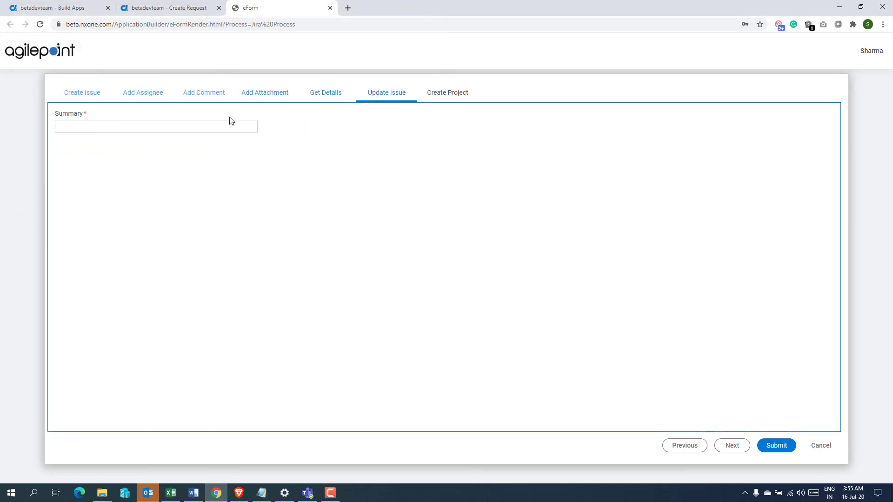
click(220, 125)
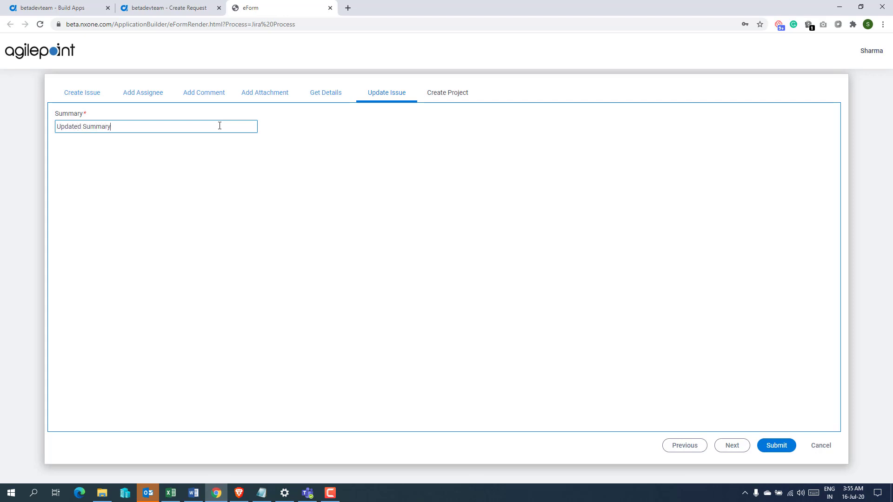
- Set the new project's name to "AgilePoint NX 9.0" and submit the request form
click(462, 93)
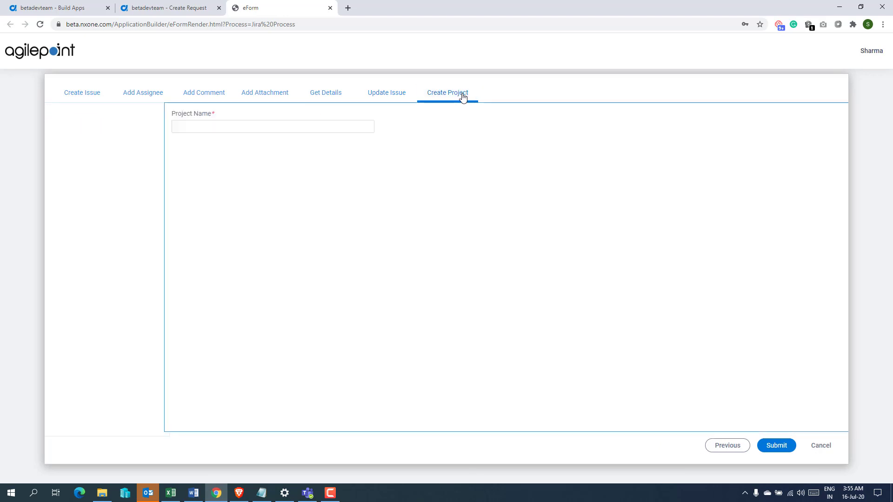
click(209, 131)
click(181, 147)
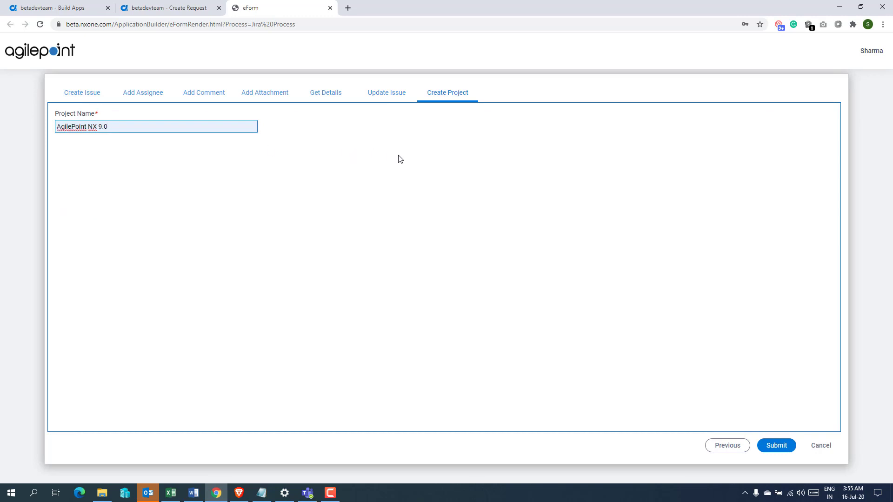
click(782, 446)
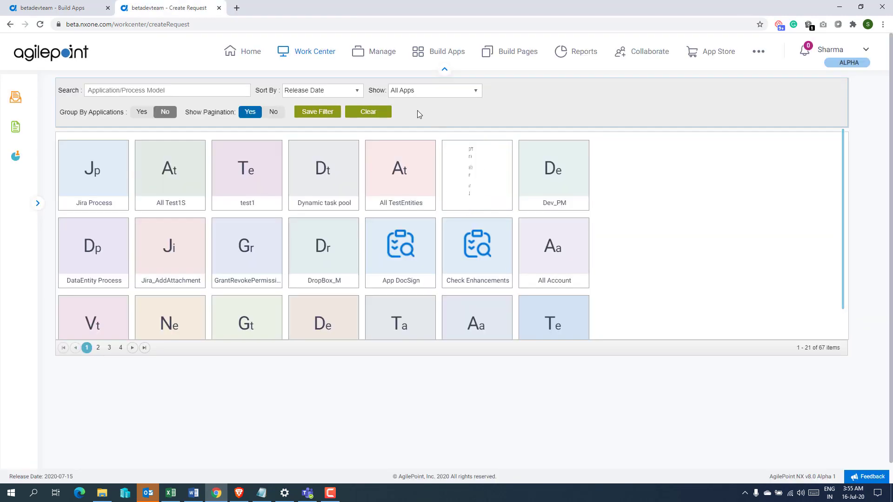
- Go to the runtime processes and choose Jira Process as the app name to search by
click(382, 52)
mouse_move(61, 159)
click(145, 154)
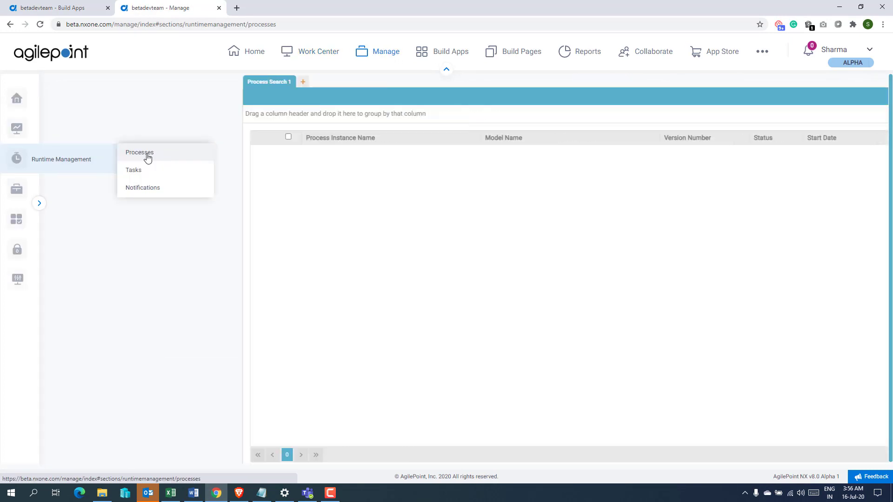
click(744, 136)
text(Jira Process)
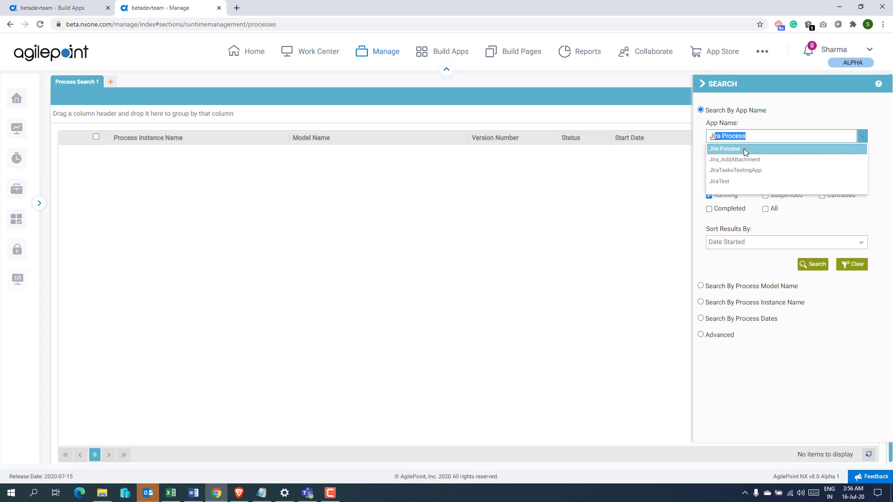
click(745, 151)
- Open agilepoint.atlassian.net's project list in a new browser tab, search for "create" and open the CreateProjectTest project
click(237, 8)
text(agi)
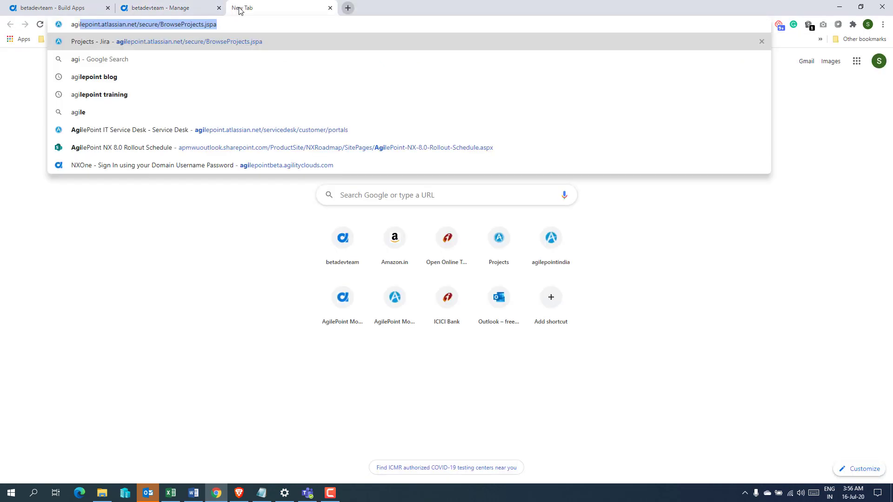
key(Right)
key(Return)
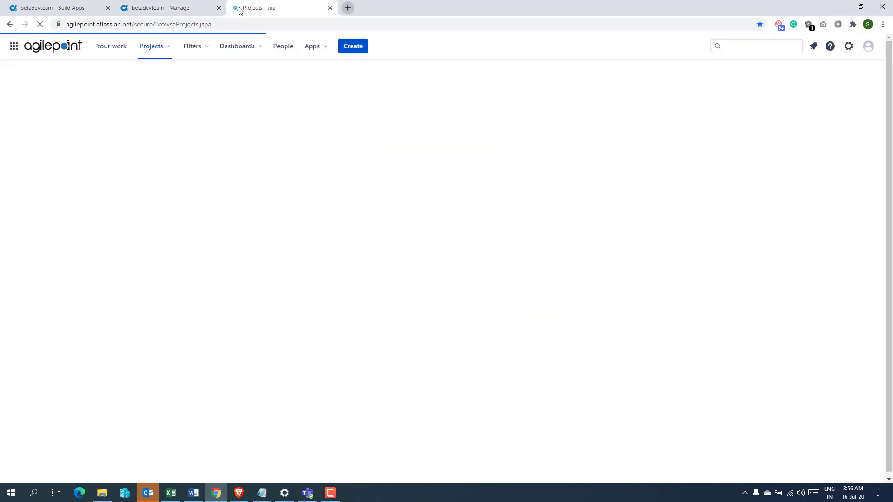
click(73, 104)
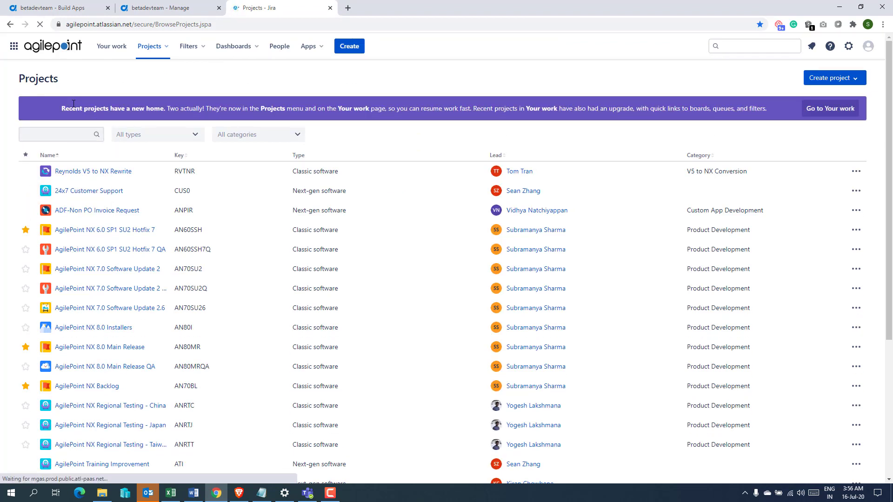
click(68, 136)
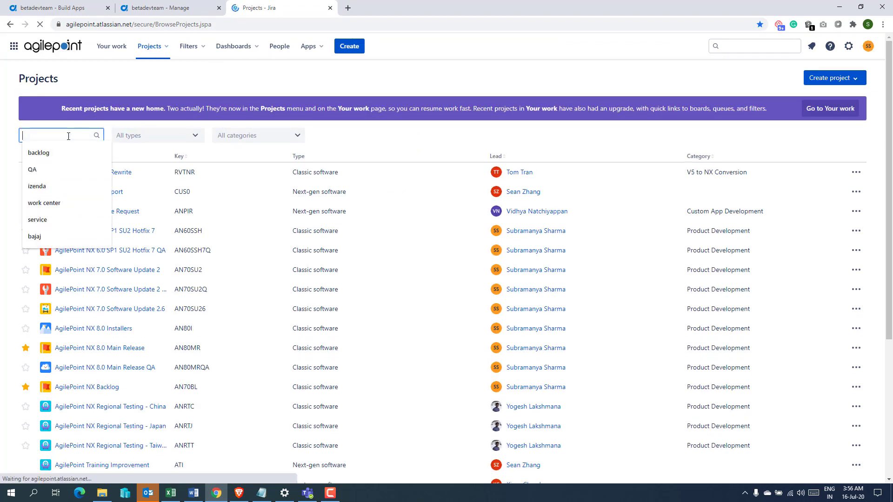
text(create)
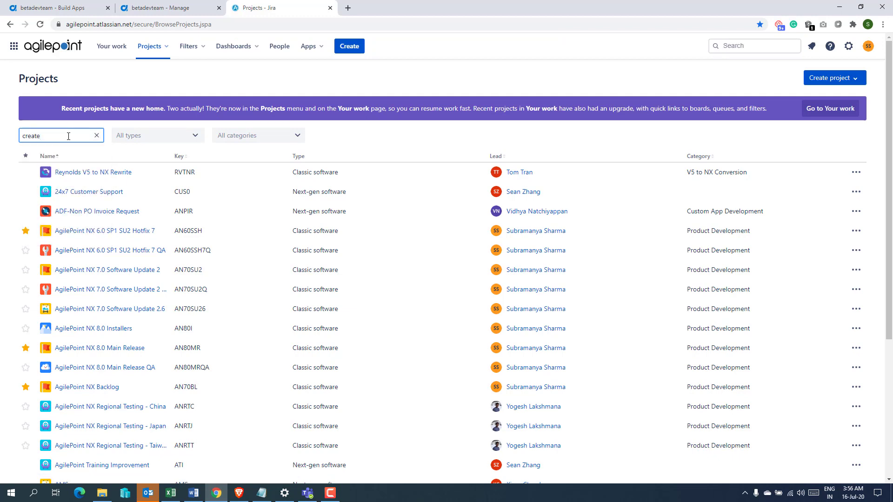
click(81, 172)
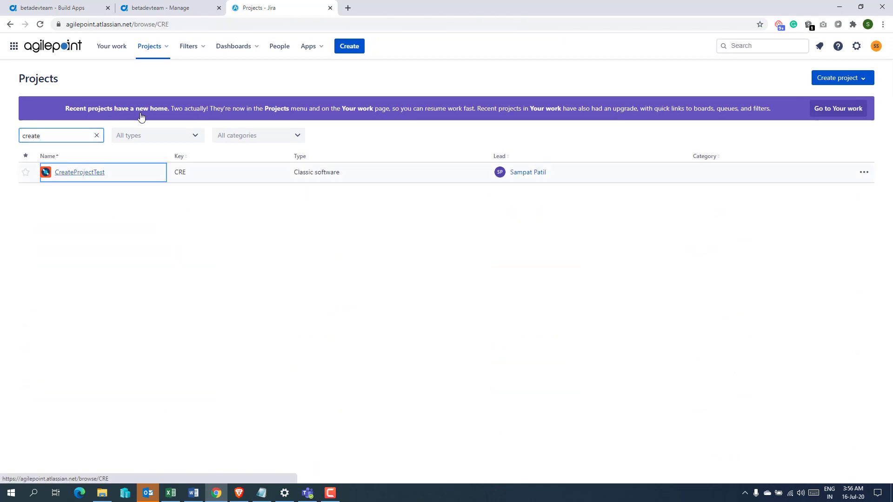
- Compare the running process's progress in the process monitor with the details of issue CRE-27 in Jira
click(186, 7)
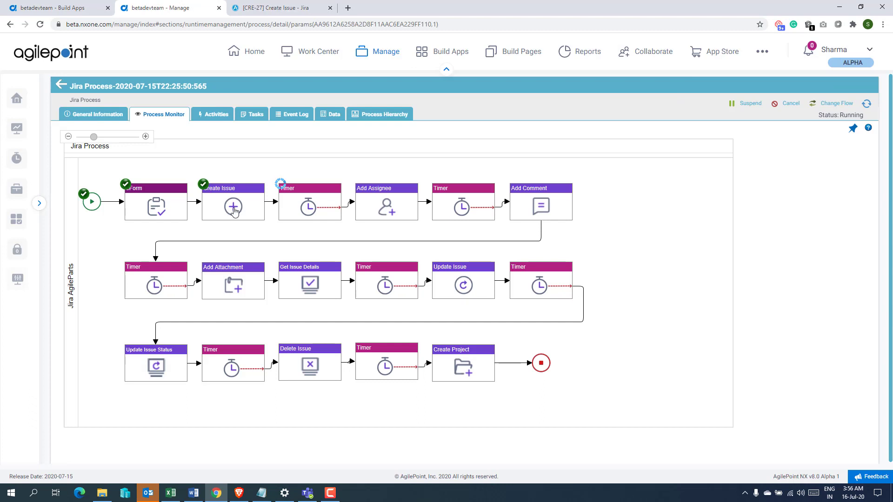
click(281, 11)
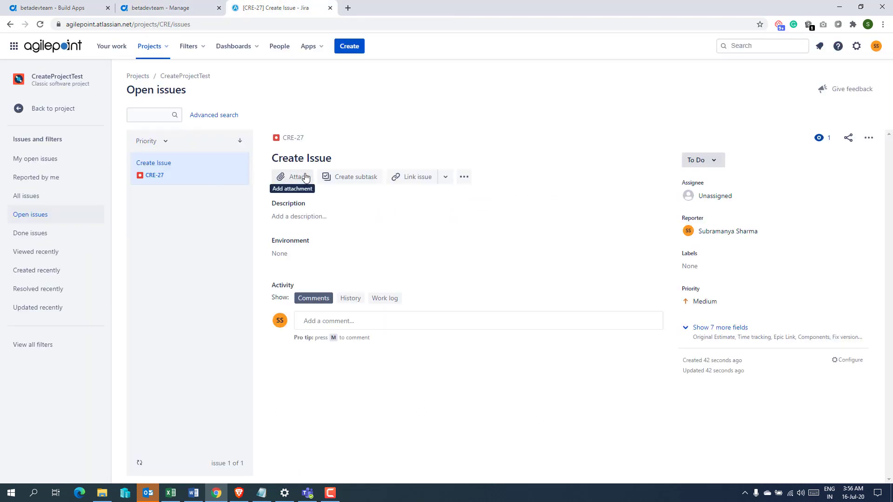
mouse_move(711, 373)
click(189, 9)
click(273, 8)
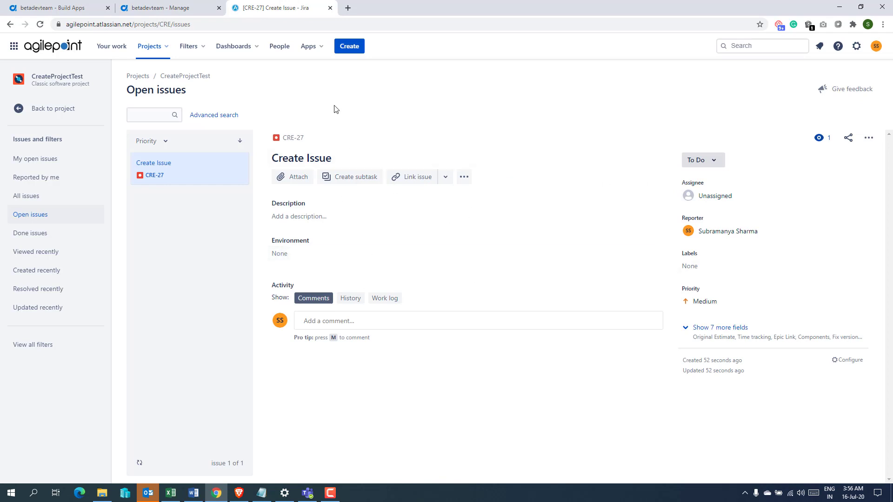
- Change the running process's flow to the Add Assignee activity, and check the assignee of the reloaded CRE-27 issue in Jira
click(175, 10)
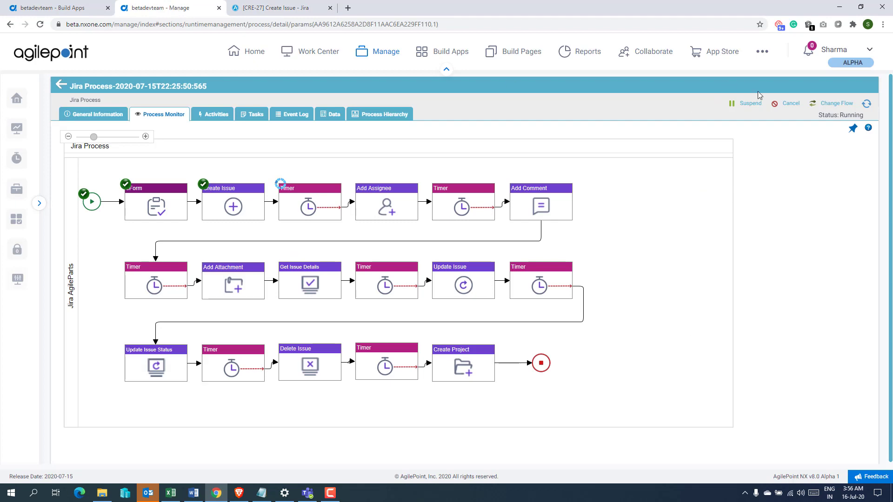
click(833, 105)
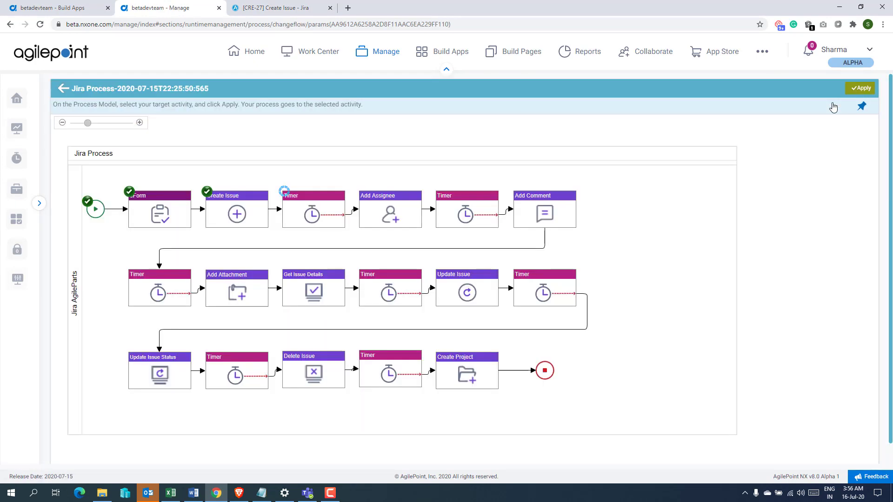
click(385, 218)
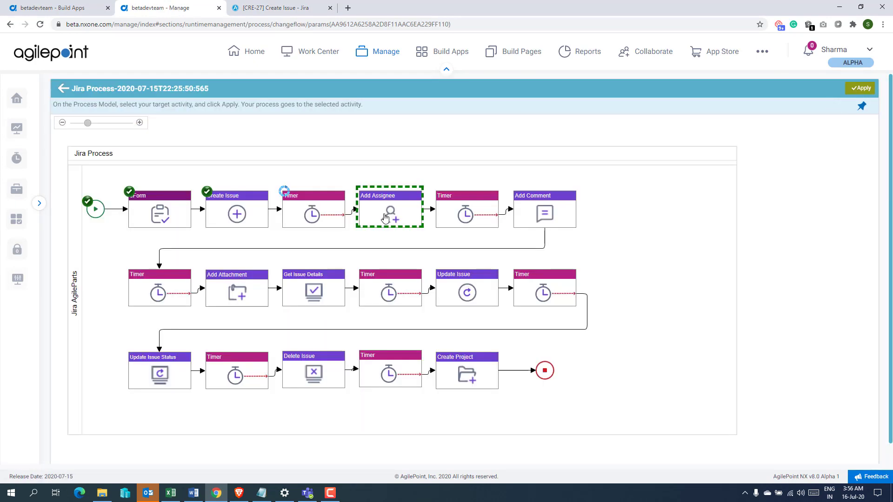
click(859, 88)
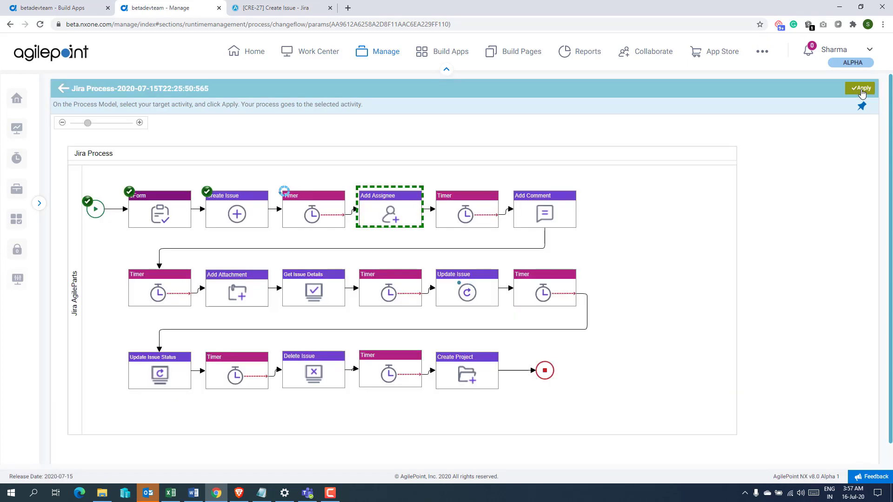
click(281, 8)
key(F5)
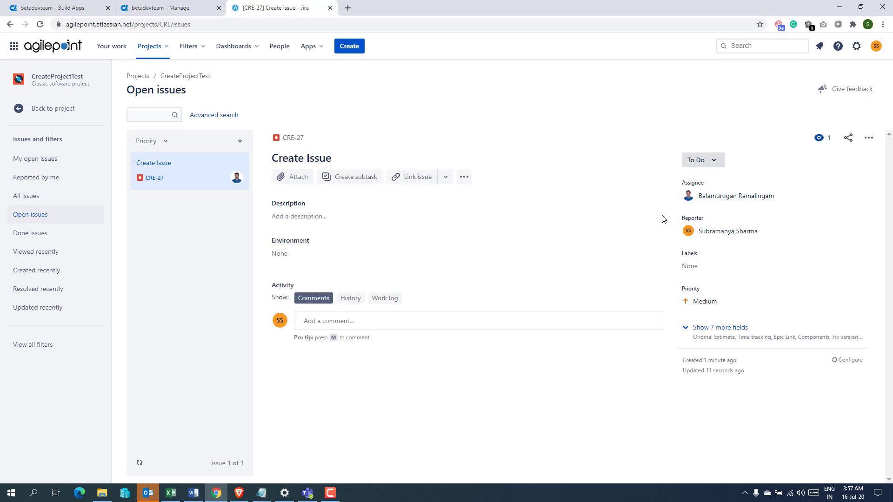
- Change the process flow to the Add Comment activity, and check the comments of the reloaded CRE-27 issue in Jira
click(180, 12)
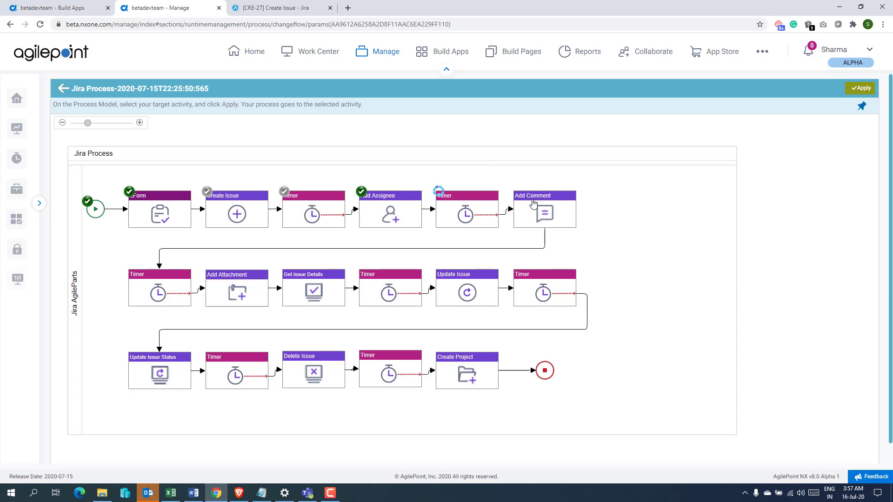
click(552, 209)
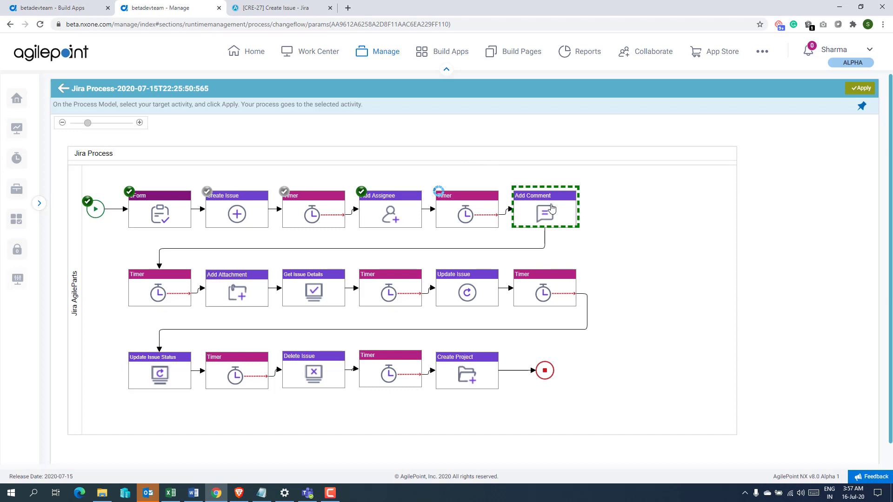
click(860, 88)
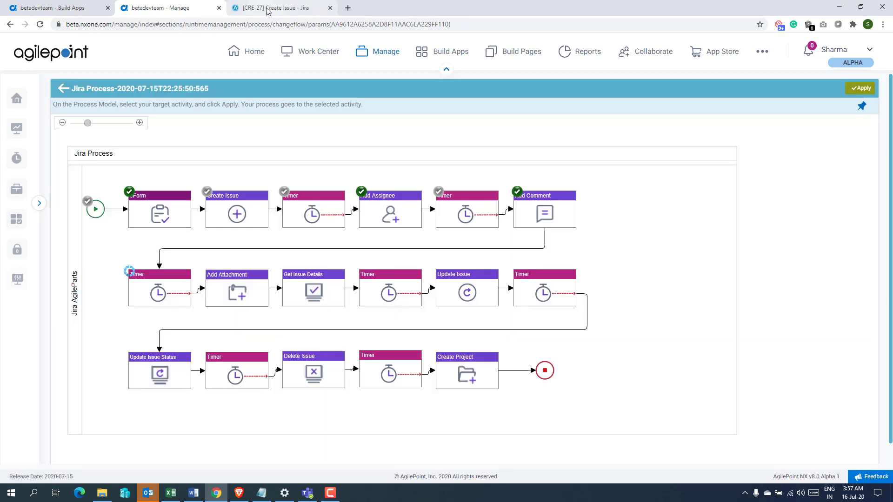
click(268, 8)
key(F5)
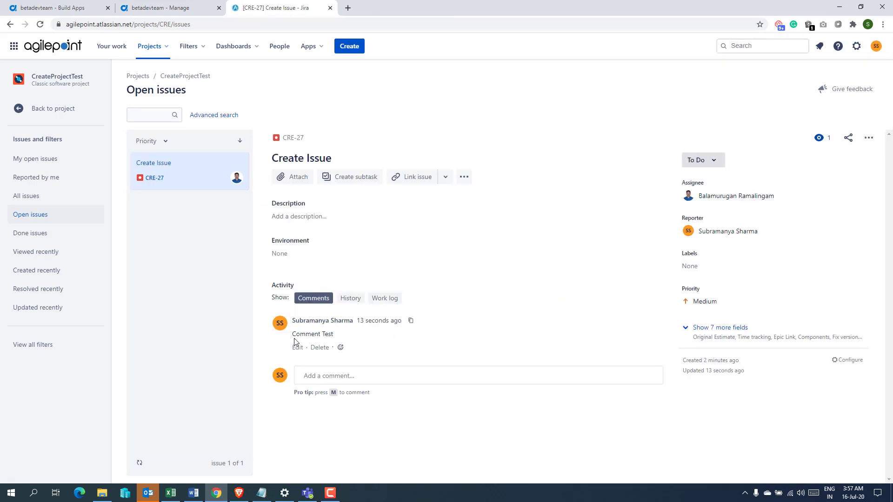
- Return to the running Jira Process and change its flow to the Add Attachment activity
click(167, 12)
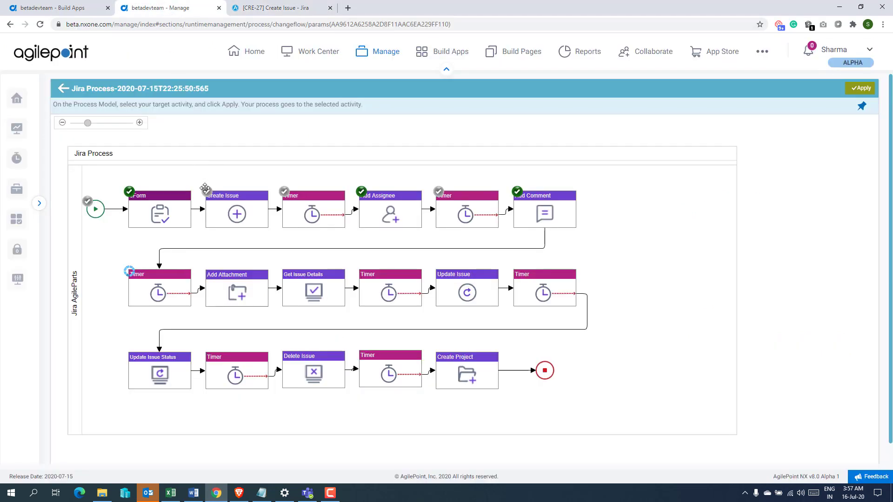
click(238, 289)
click(855, 89)
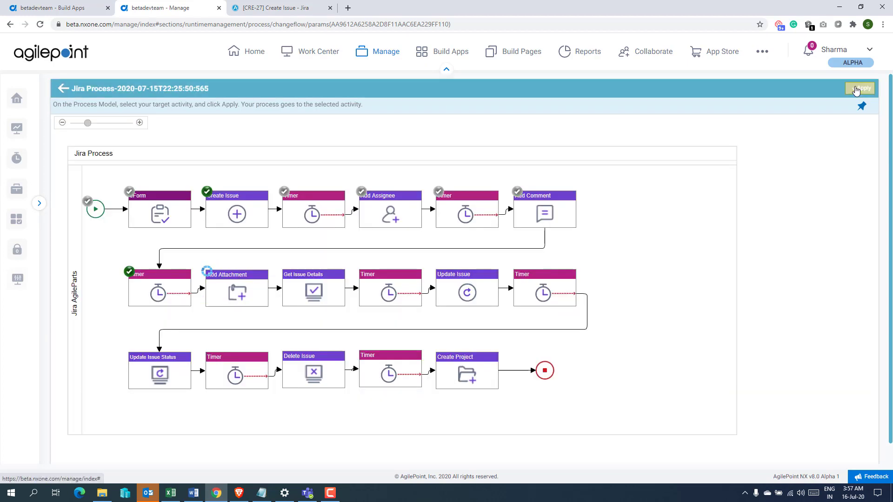
- Check the attachments of issue CRE-27 in Jira, and compare its details with the running process's form variables
click(282, 5)
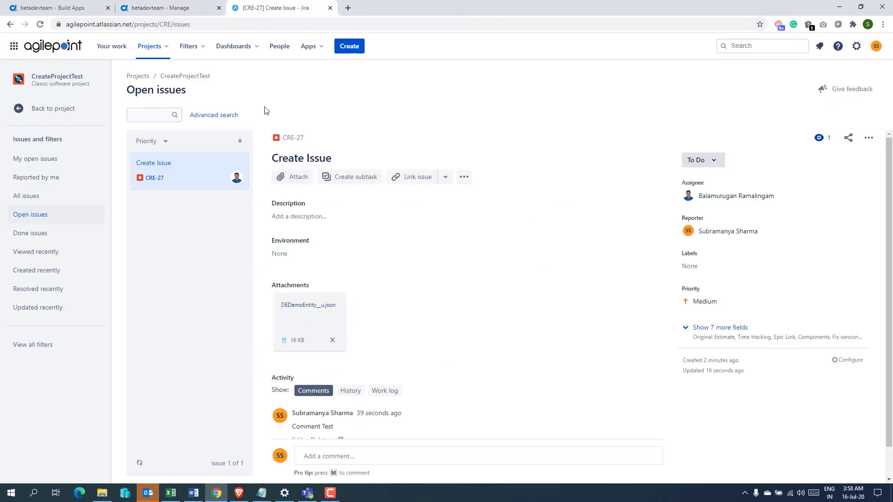
click(173, 8)
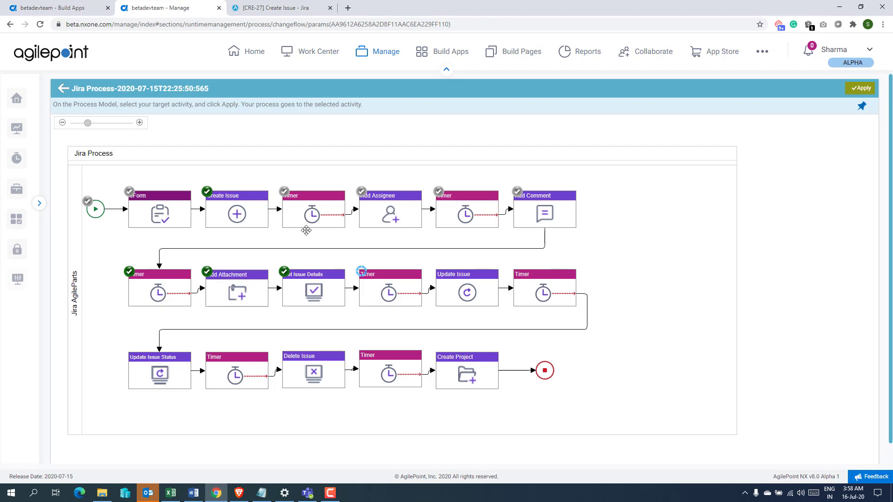
click(64, 88)
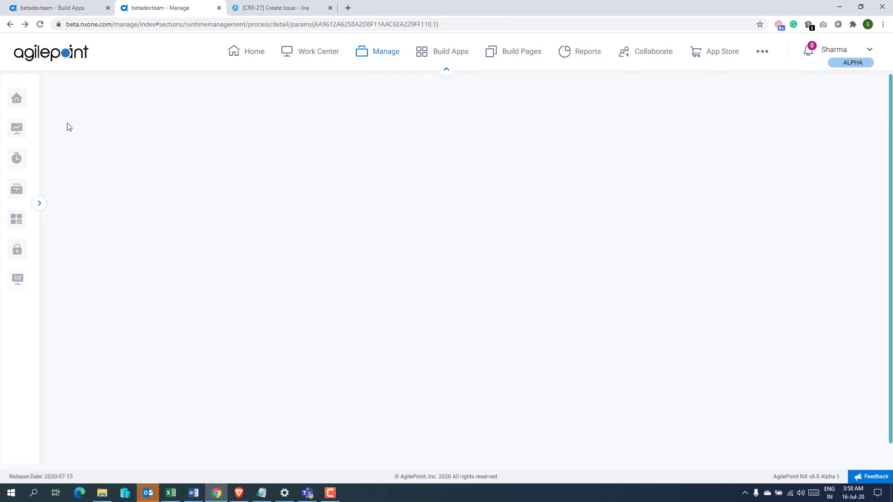
click(331, 115)
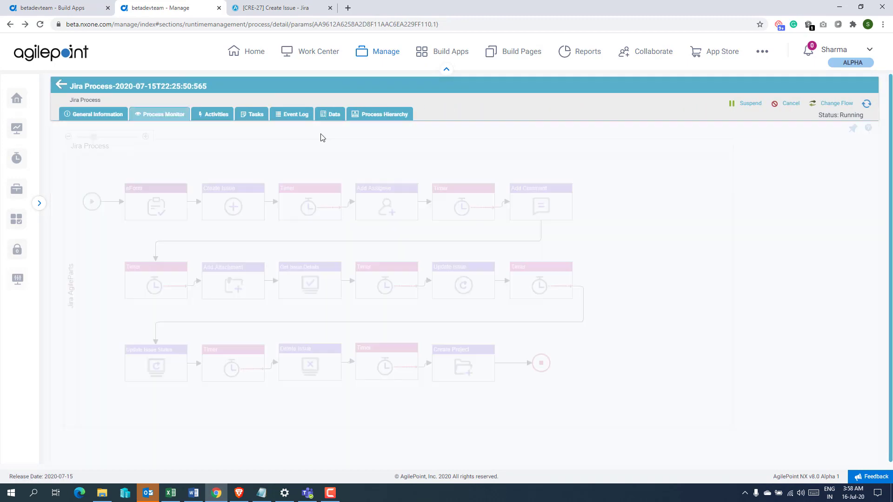
click(157, 140)
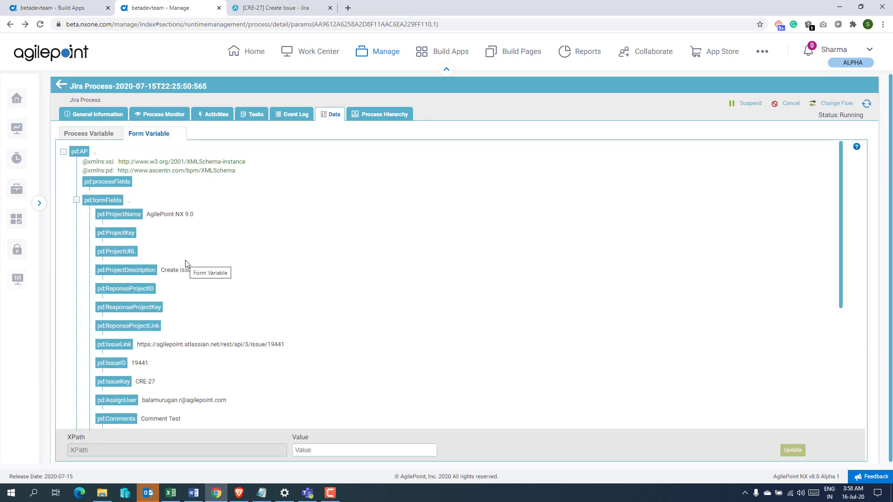
scroll(223, 275, down, 4)
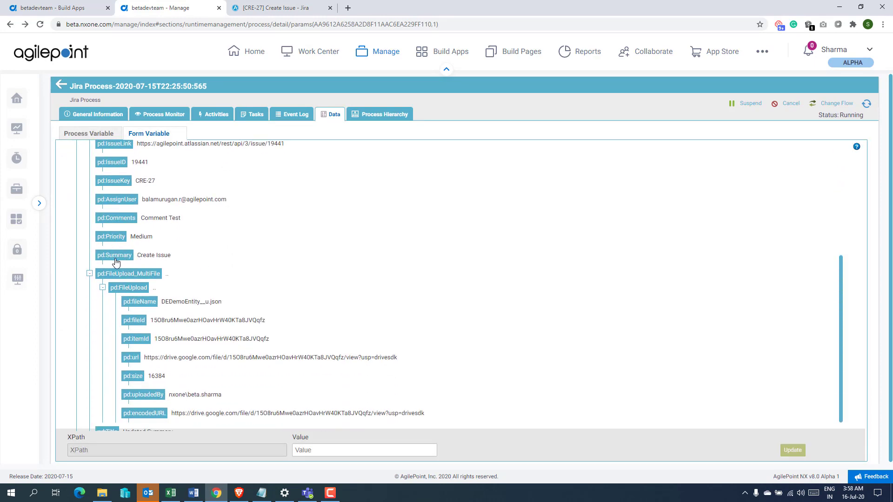
click(293, 9)
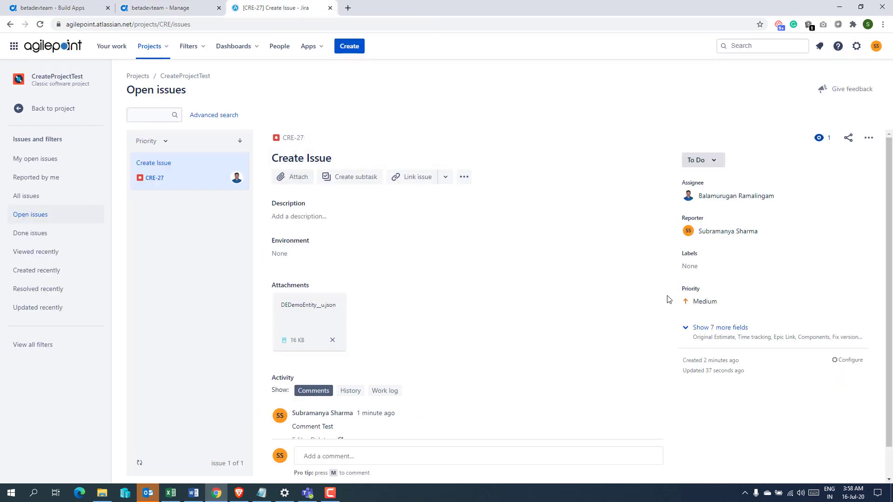
click(175, 9)
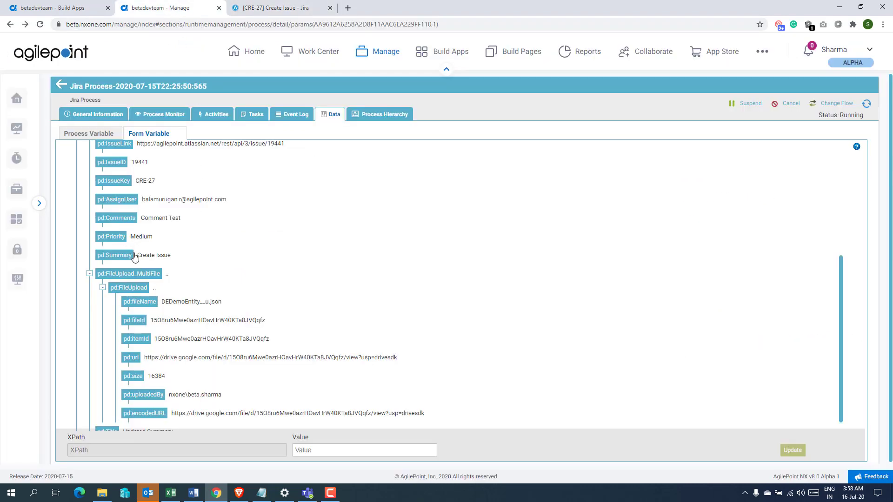
- Change the running process's flow to the Update Issue activity, and check the summary of issue CRE-27 in Jira
click(154, 118)
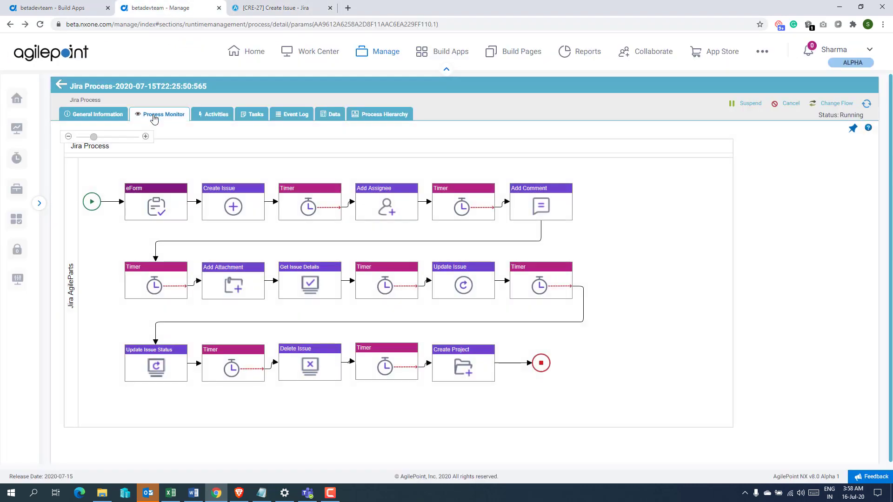
click(820, 108)
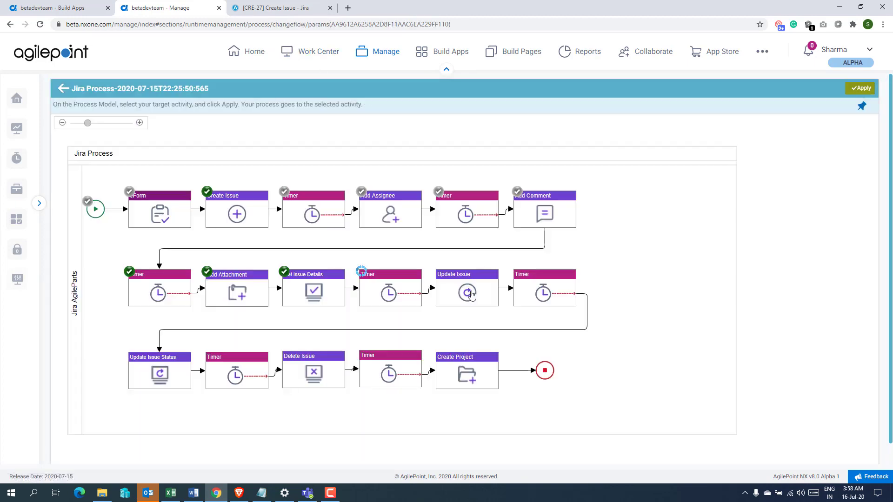
click(471, 294)
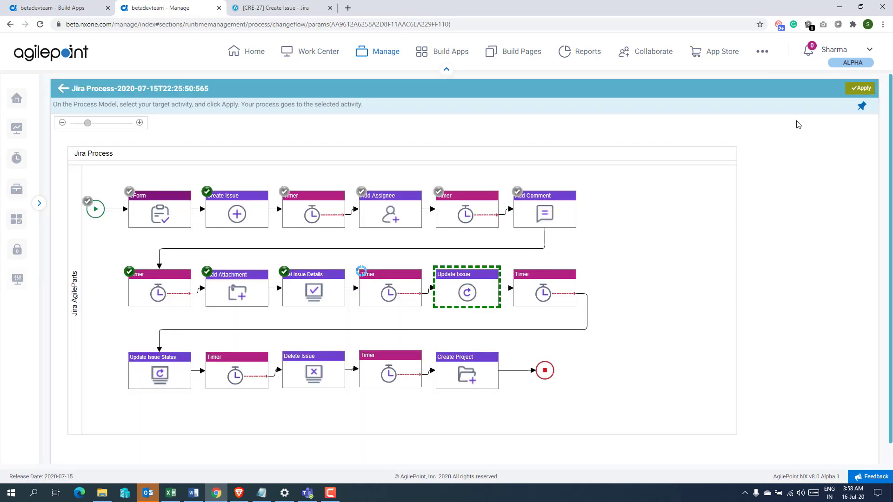
click(860, 88)
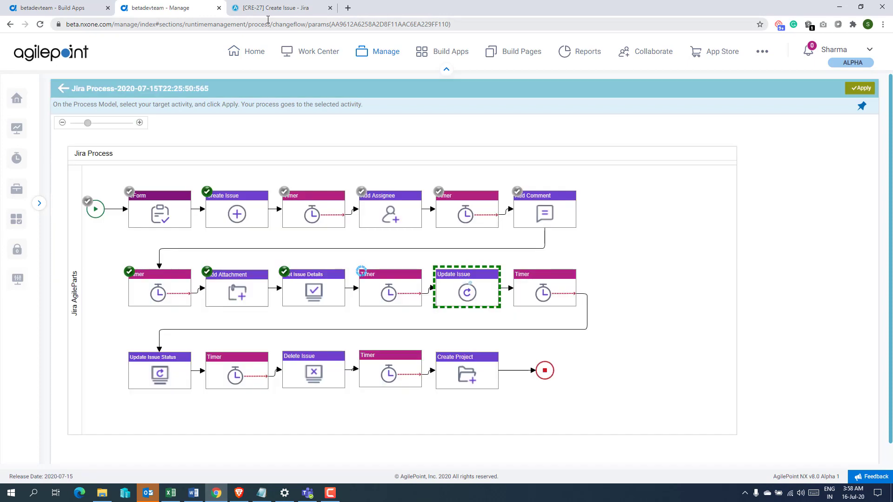
click(273, 8)
click(187, 9)
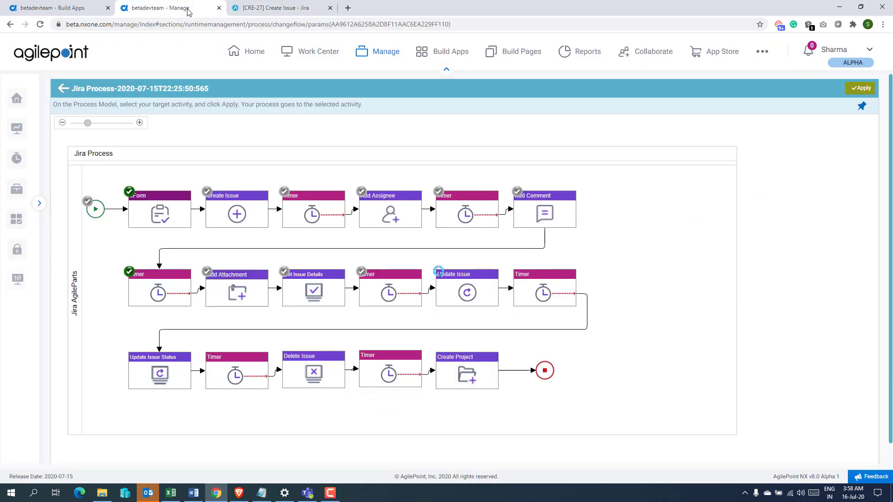
click(279, 9)
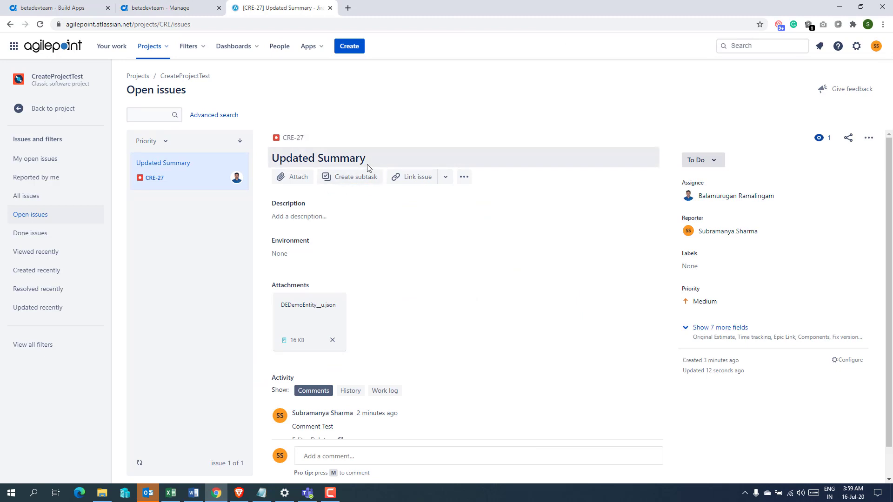
key(ctrl+shift+Tab)
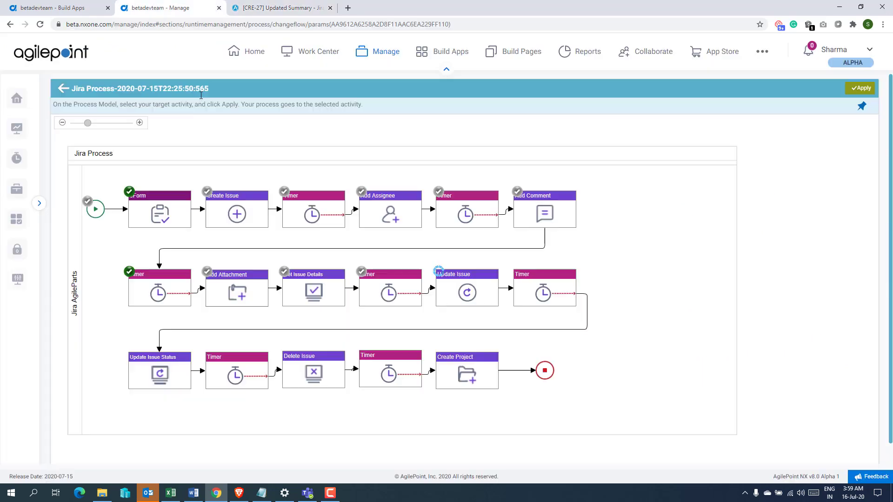
key(ctrl+Tab)
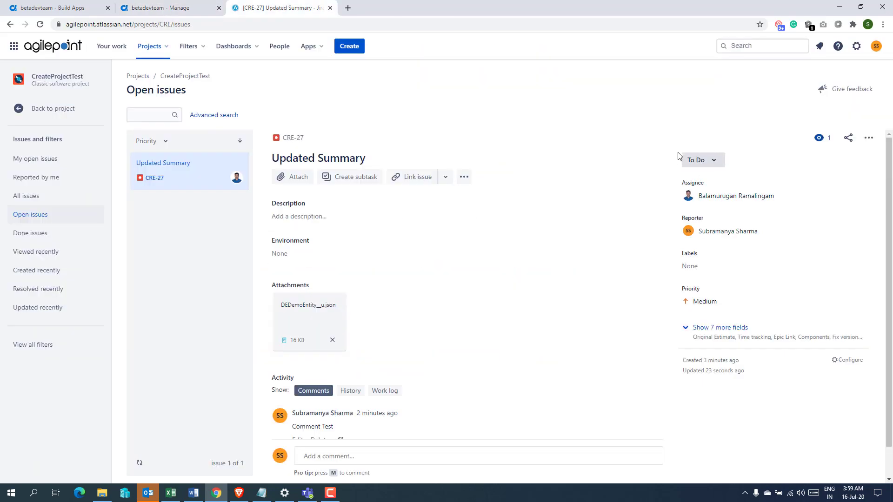
- Change the process flow to the Update Issue Status activity, and check the status of CRE-27 among all issues in Jira
click(160, 8)
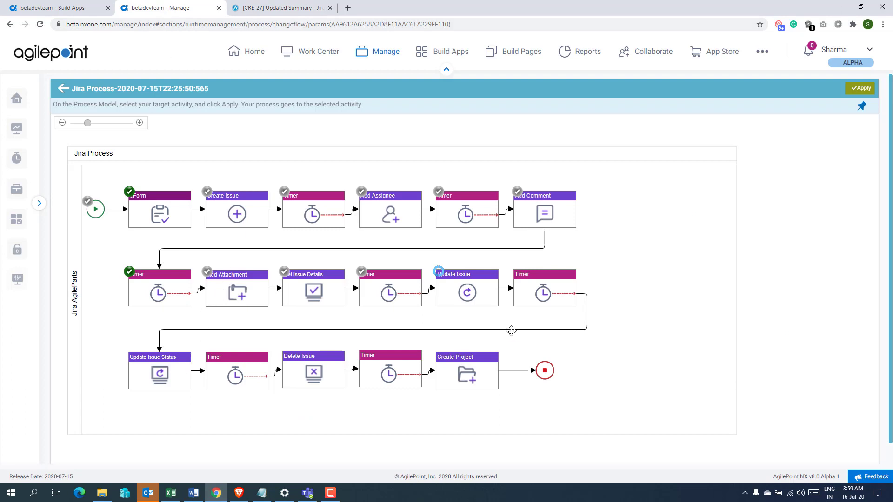
click(164, 375)
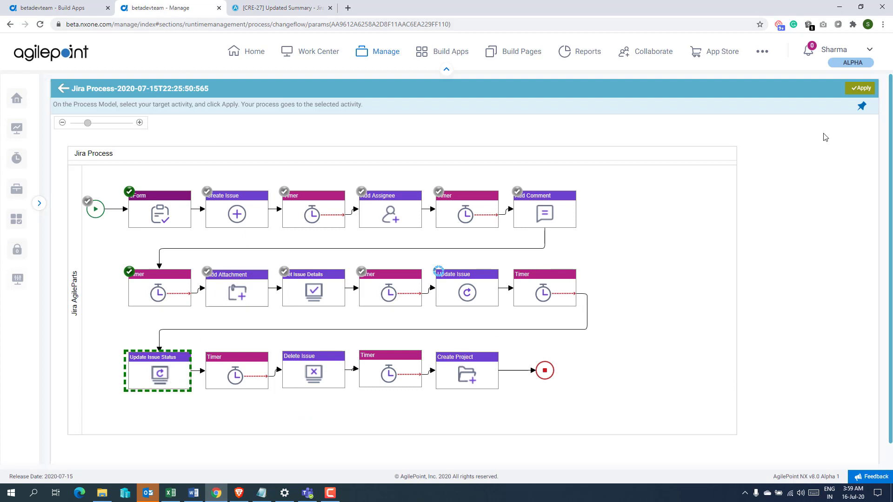
click(860, 88)
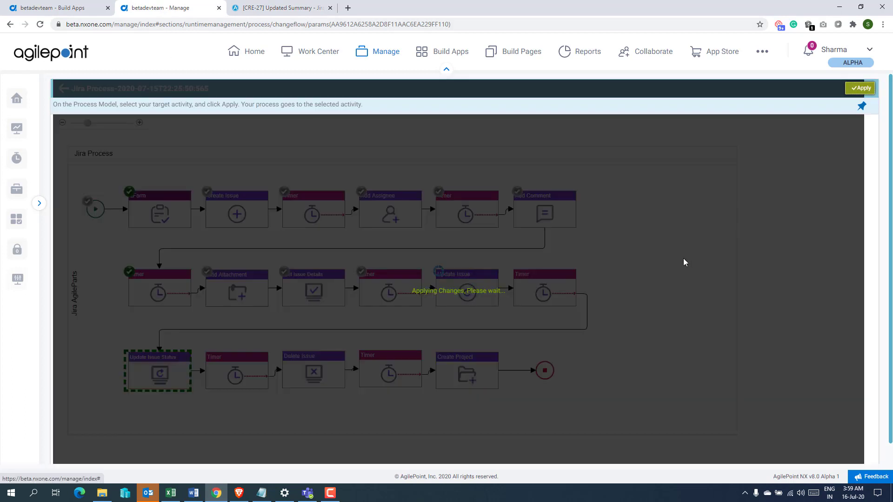
click(295, 8)
key(F5)
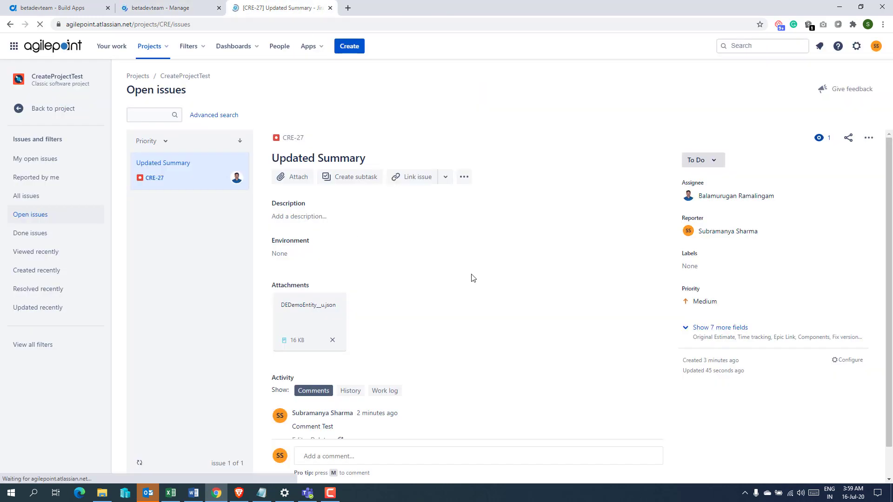
click(44, 196)
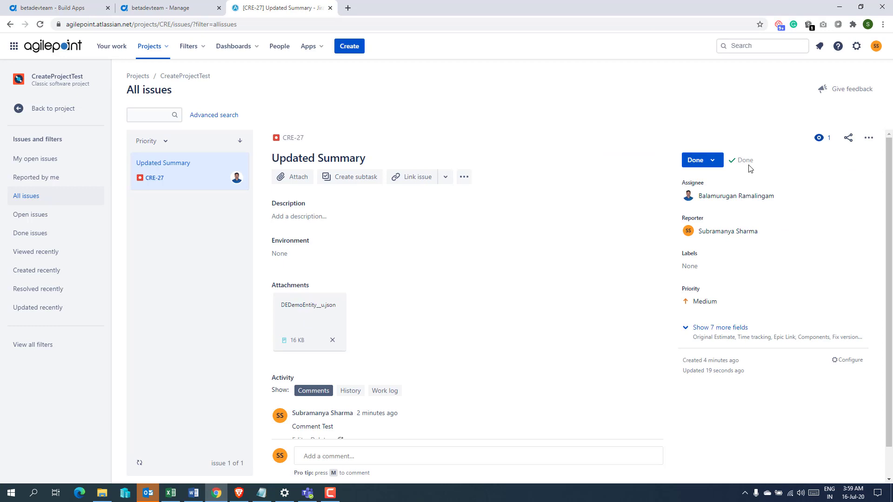
- Change the process flow to the Delete Issue activity, and reload the project's list of all issues in Jira
click(178, 8)
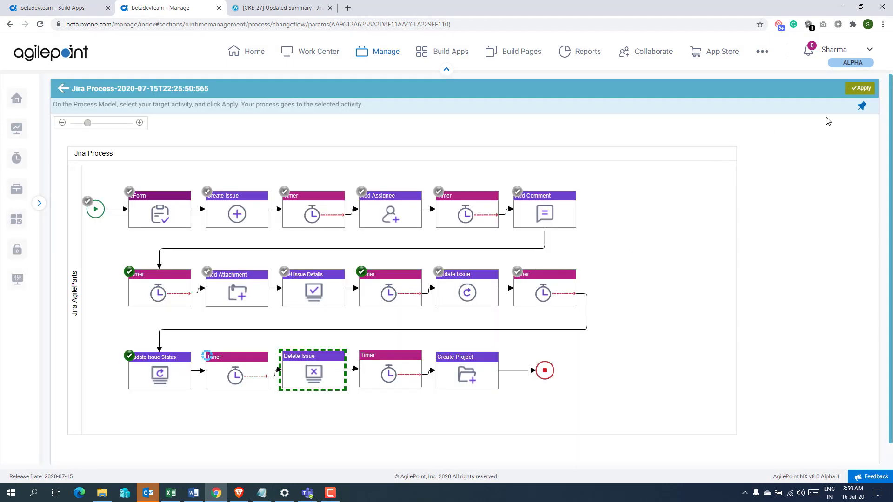
click(858, 89)
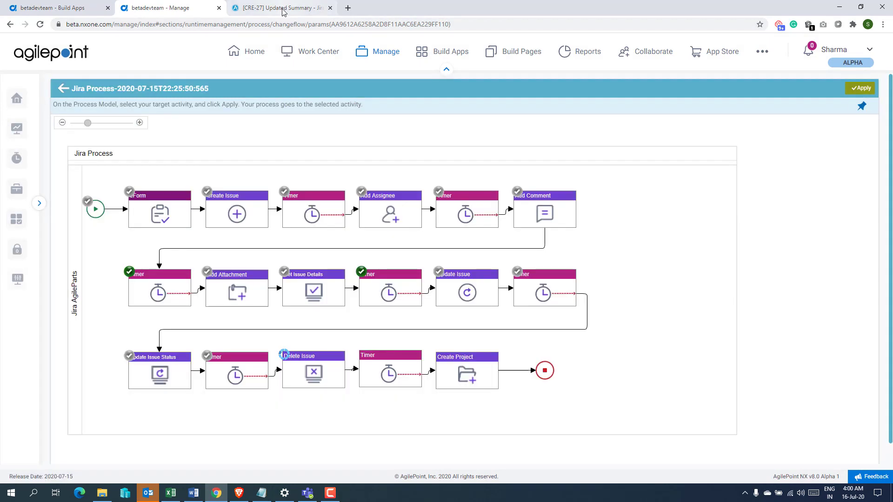
click(284, 10)
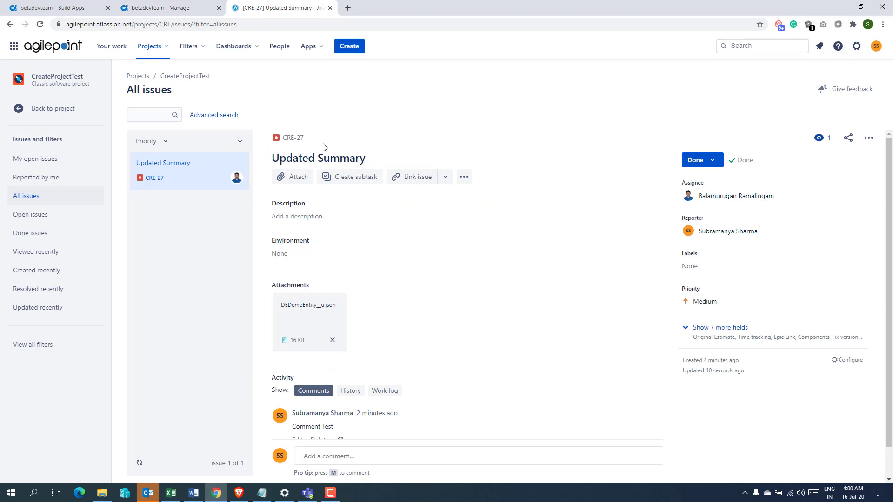
key(F5)
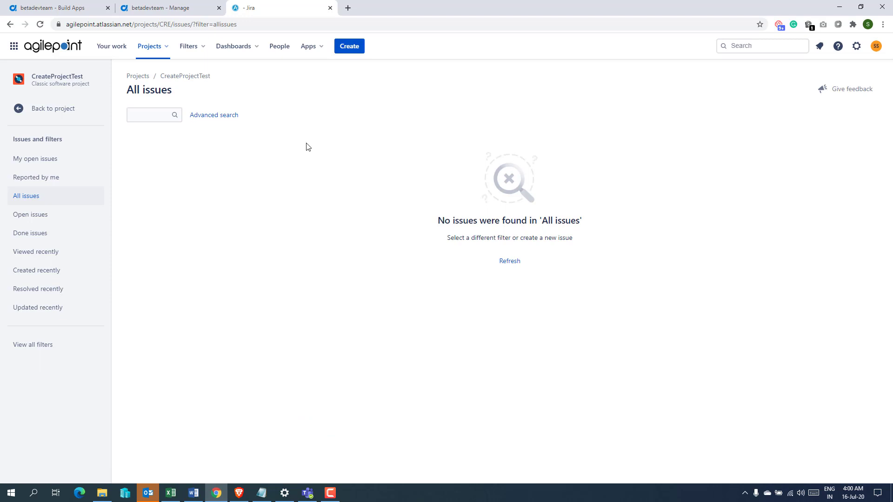
- Return to the running Jira Process and change its flow to the Create Project activity
click(160, 8)
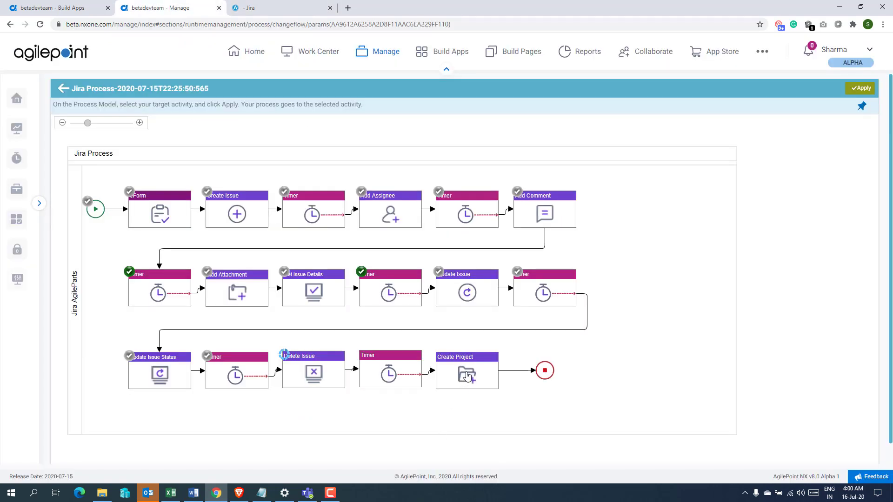
click(468, 376)
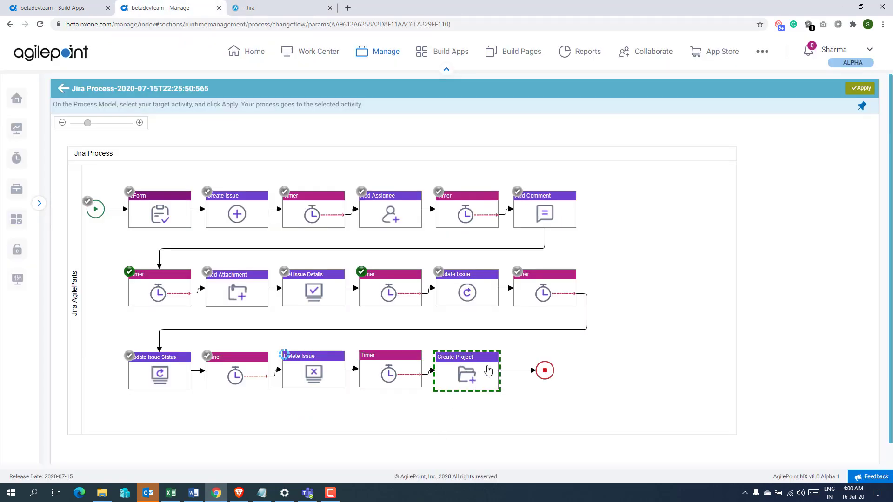
click(854, 95)
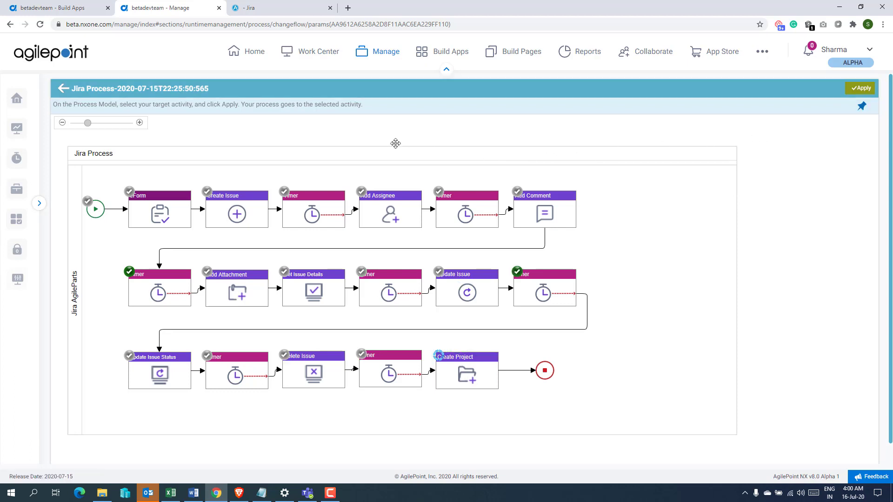
- Search all Jira projects for "Agilepoint" and open the AgilePoint NX 9.0 project, returning to the process model to check its completion
click(292, 11)
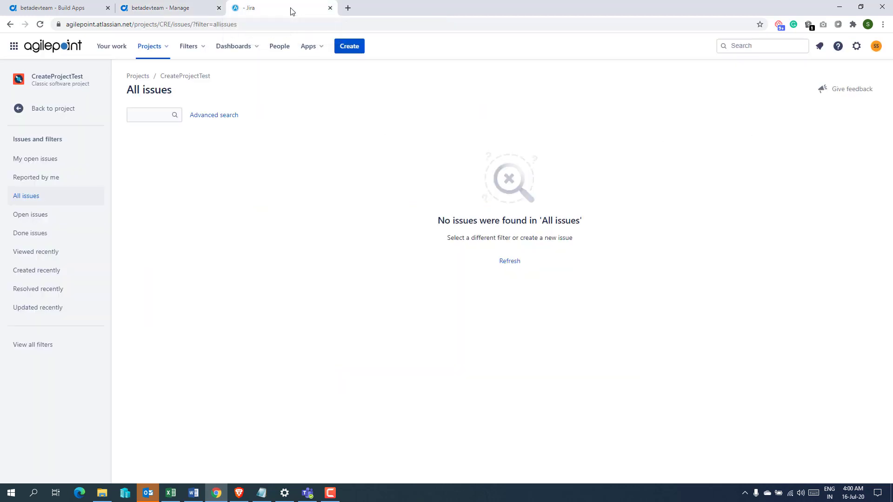
click(153, 49)
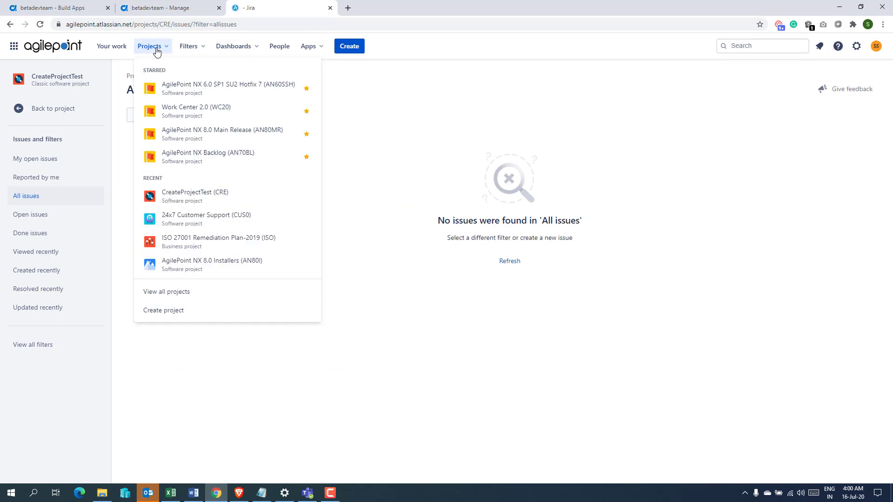
click(206, 299)
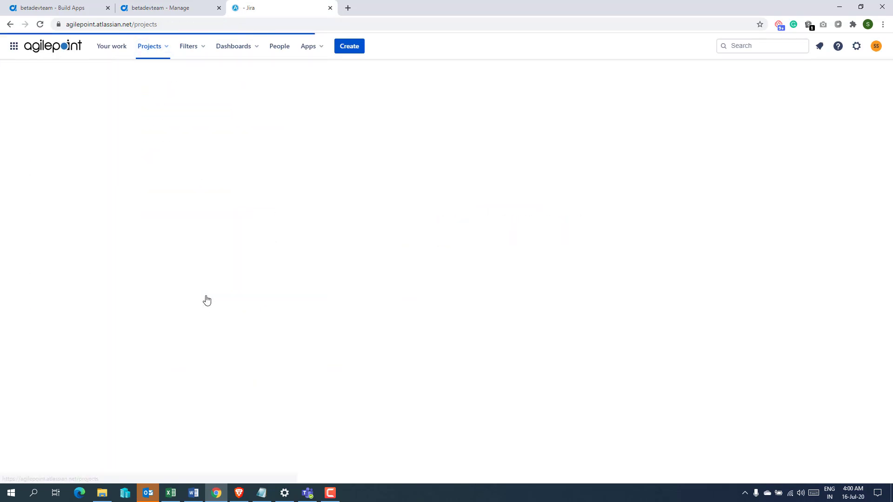
click(39, 139)
text(Agilepoint)
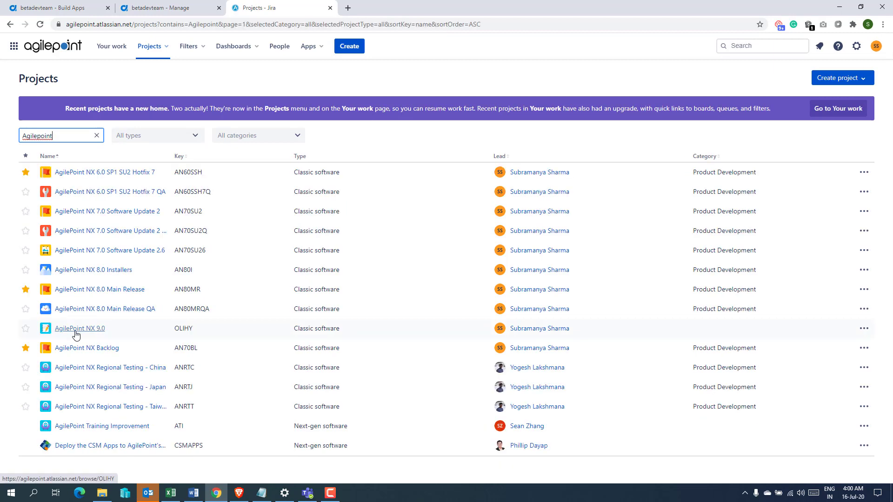
click(78, 328)
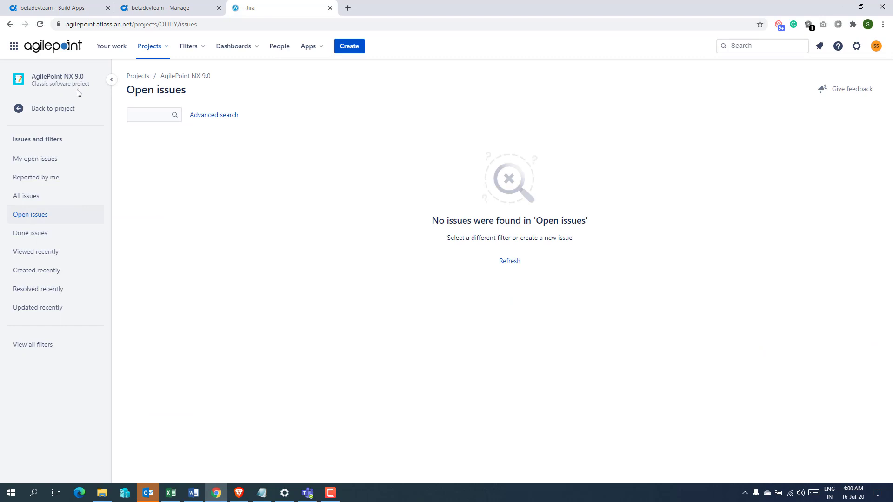
click(180, 9)
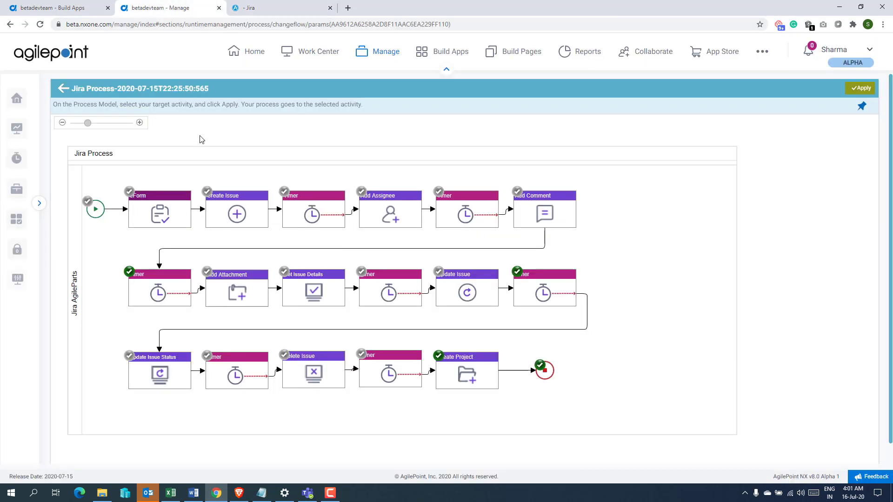